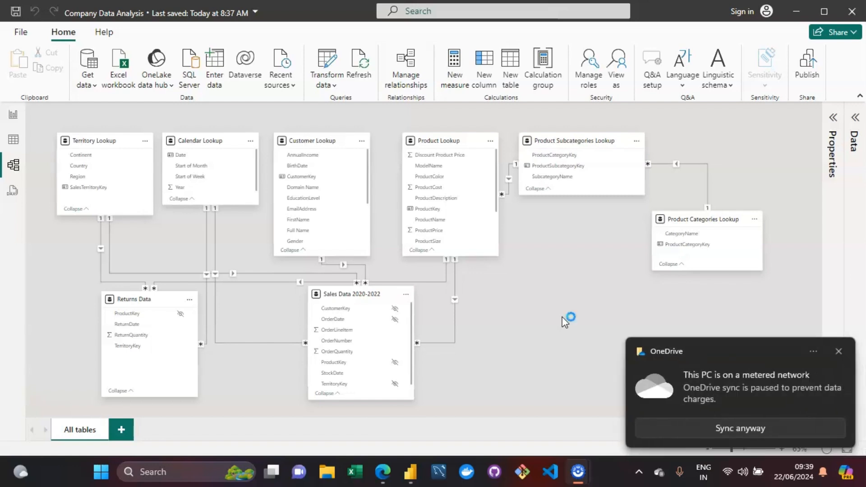
Dismiss the OneDrive notification and examine the Sales Data 2020-2022 table and its relationships in the model diagram.
left_click(838, 346)
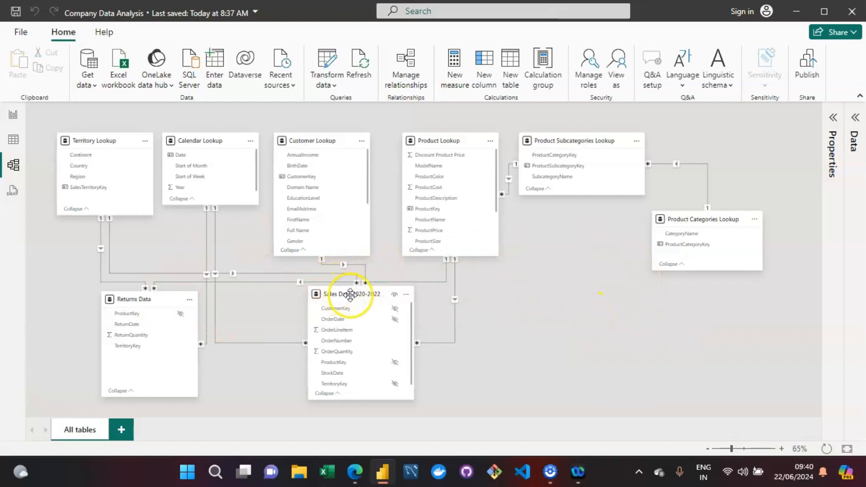
mouse_move(352, 294)
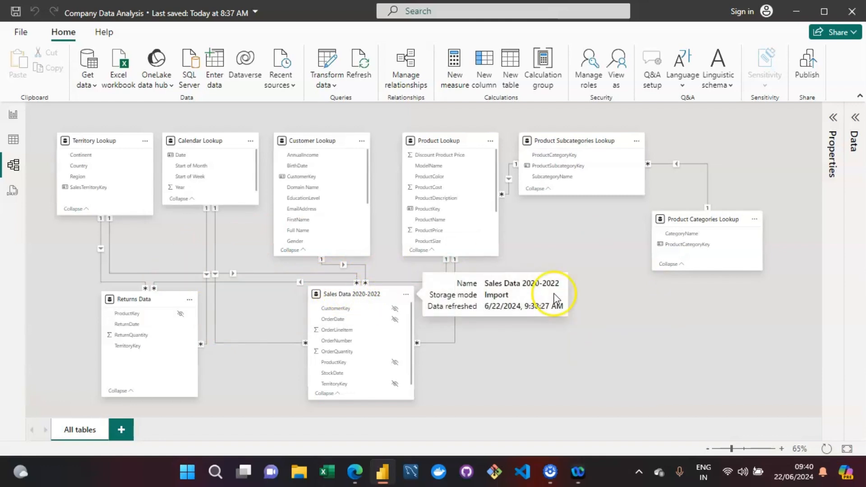
left_click(216, 281)
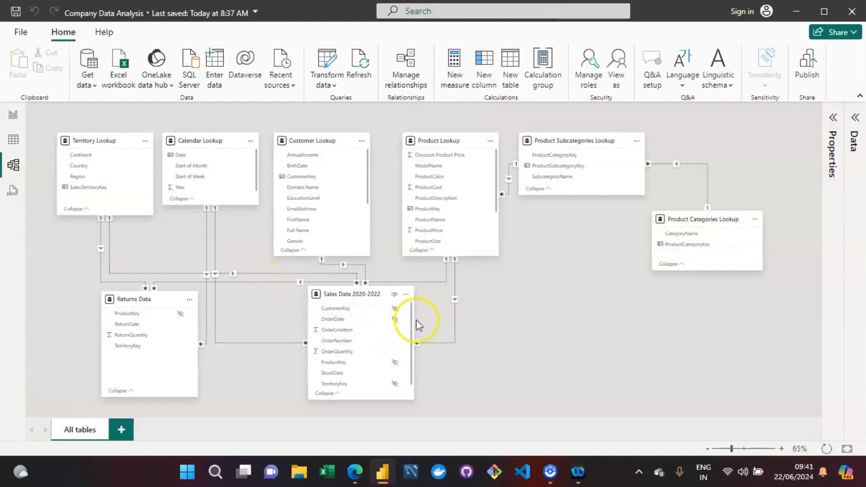
left_click(680, 375)
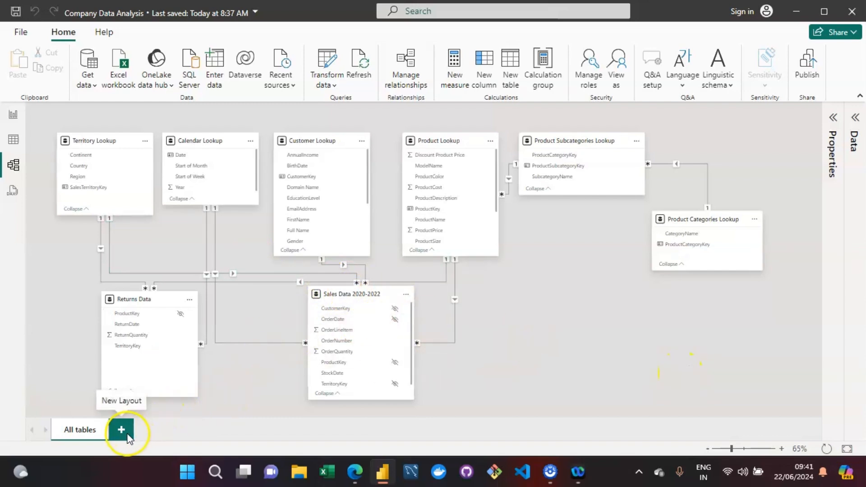
Create a new model layout and add the Sales Data 2020-2022 table to its canvas.
left_click(121, 430)
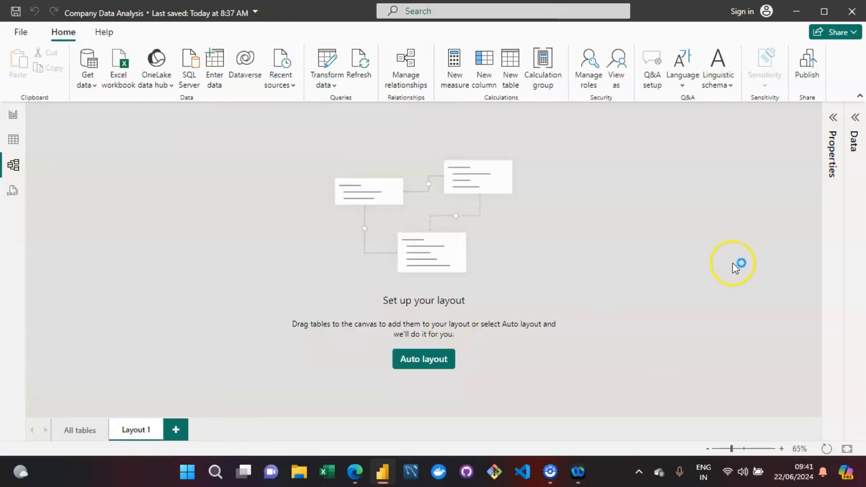
left_click(853, 119)
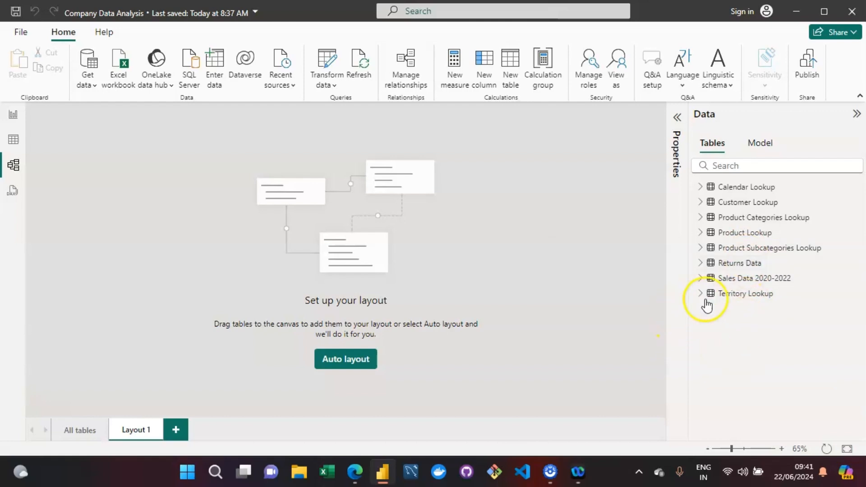
left_click_drag(761, 285, 294, 178)
left_click(597, 324)
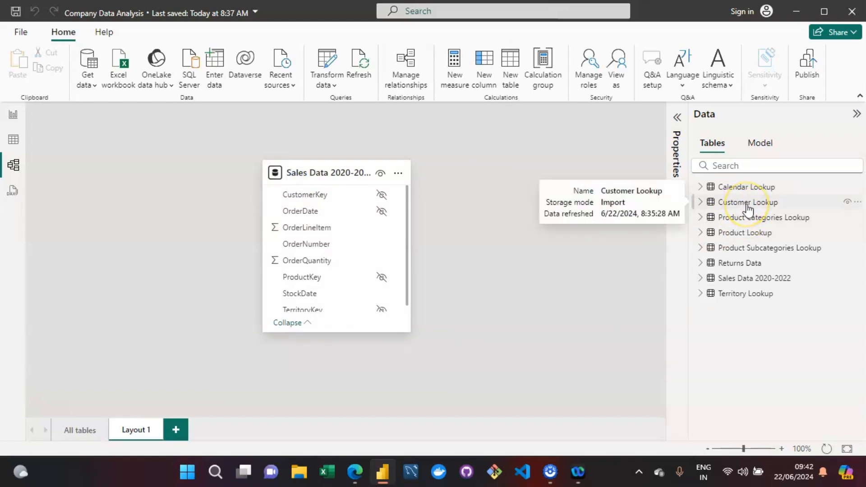
Add the Customer Lookup table to the layout beside Sales Data 2020-2022 and dismiss the driver updater pop-up.
left_click_drag(749, 204, 580, 164)
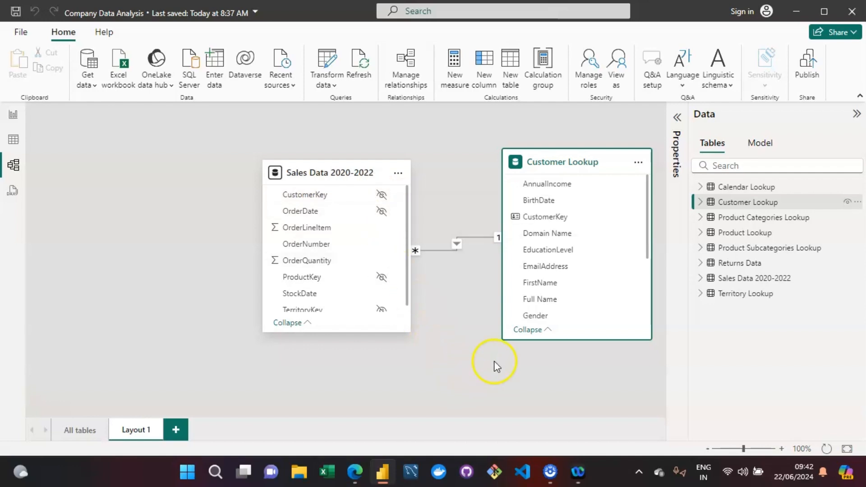
left_click(469, 363)
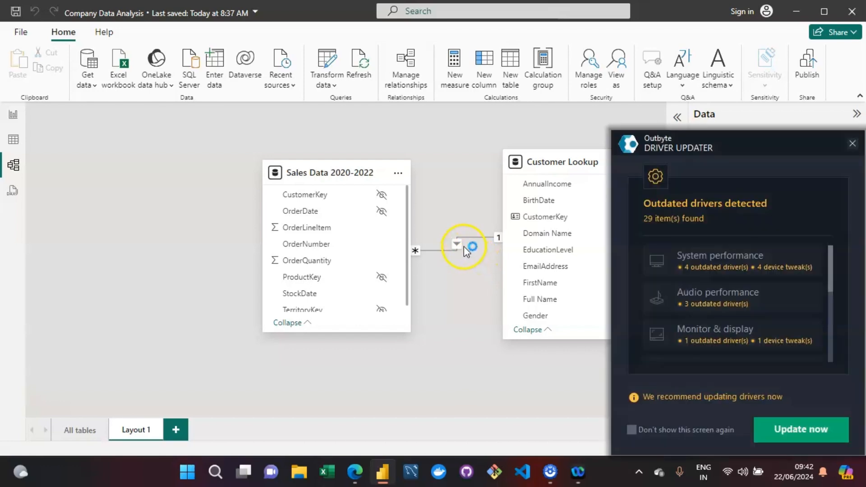
left_click(851, 145)
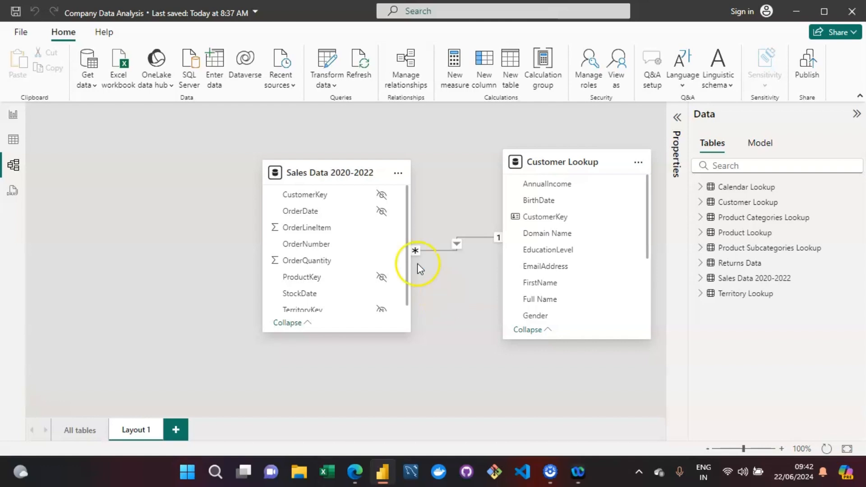
Unhide the CustomerKey field of Sales Data 2020-2022, check it in the All tables layout and return to Layout 1.
left_click(381, 198)
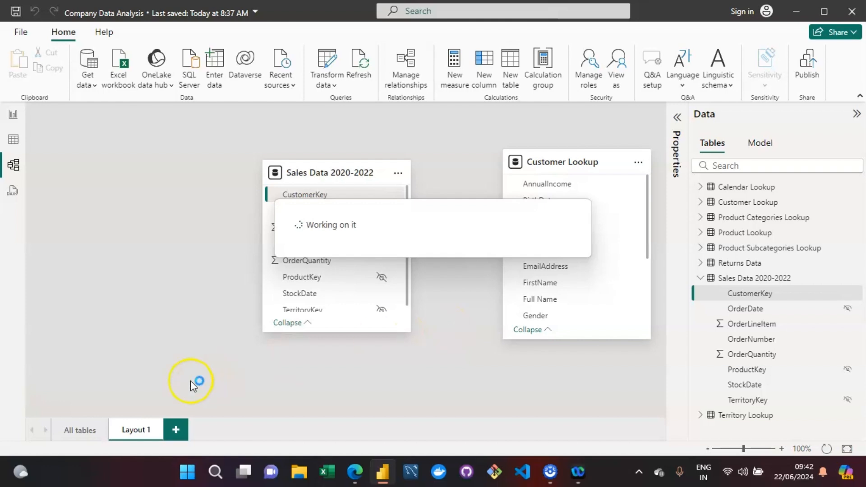
left_click(81, 428)
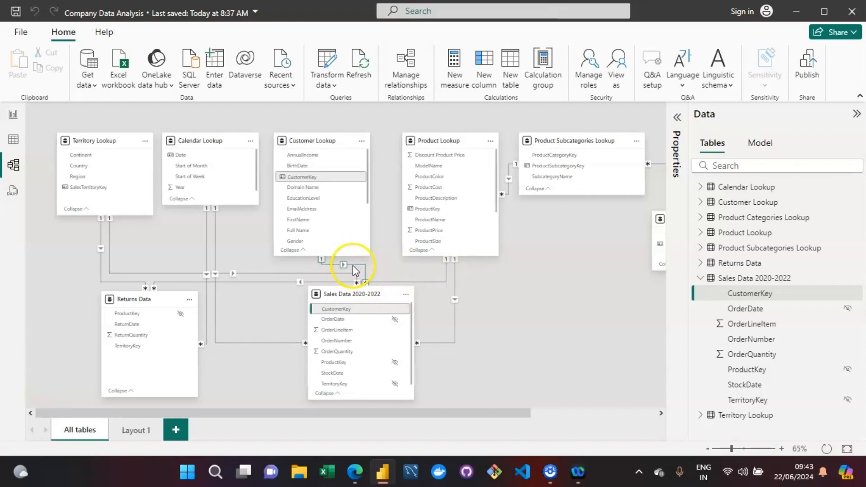
left_click(136, 429)
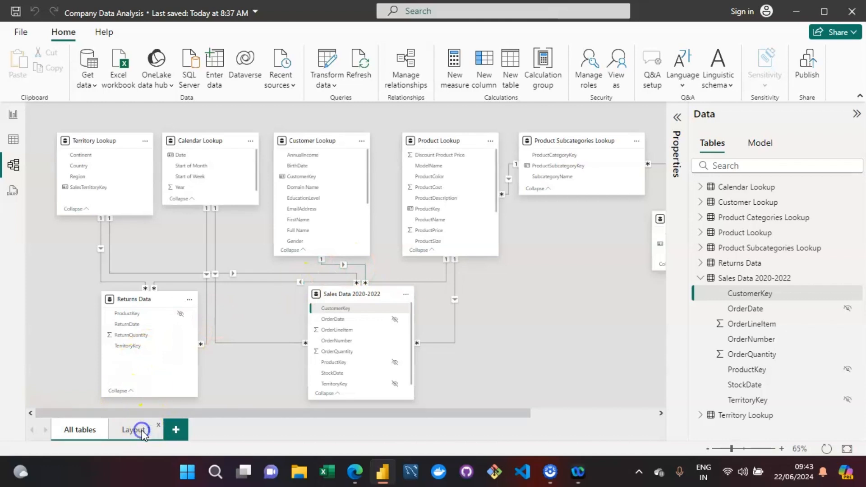
left_click(456, 391)
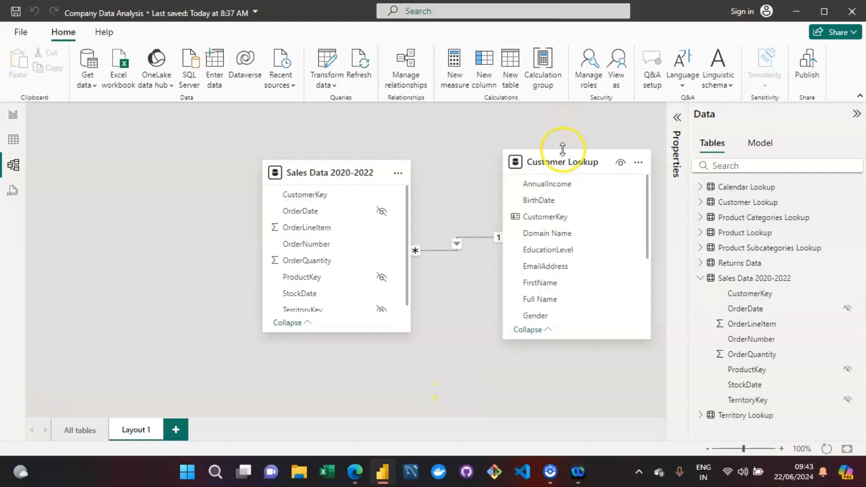
right_click(474, 237)
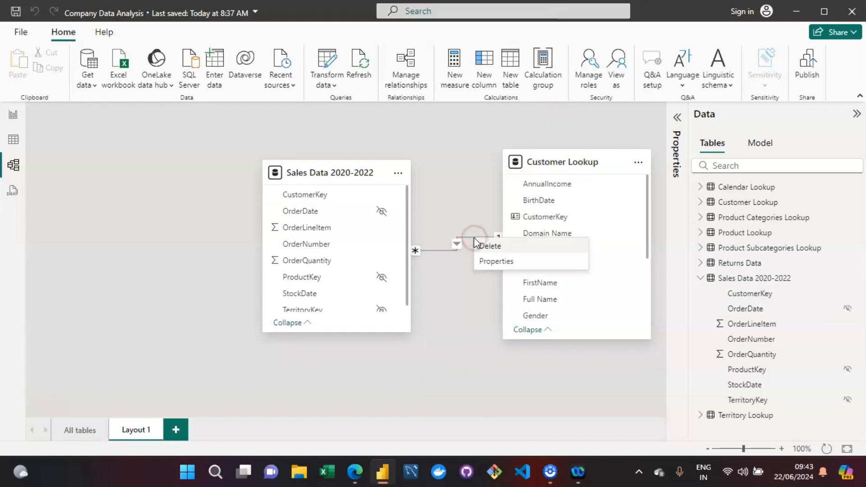
left_click(489, 247)
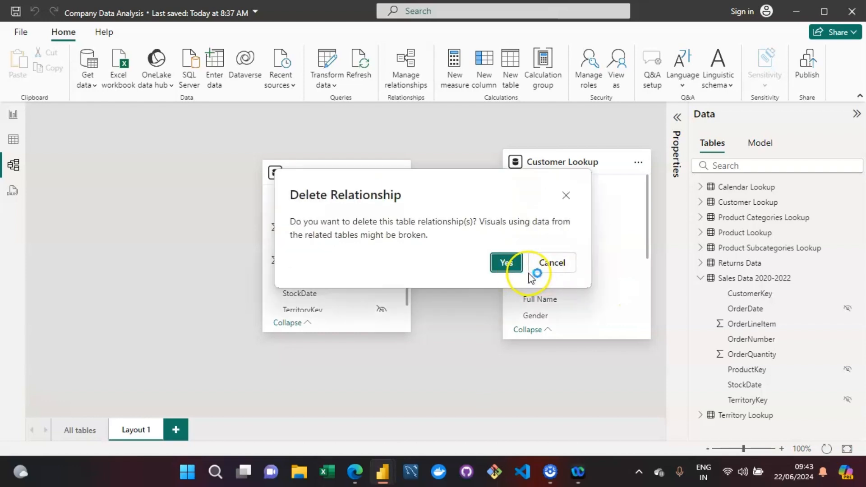
left_click(552, 264)
Remove the Customer Lookup table from the Layout 1 diagram without deleting it from the model.
right_click(601, 163)
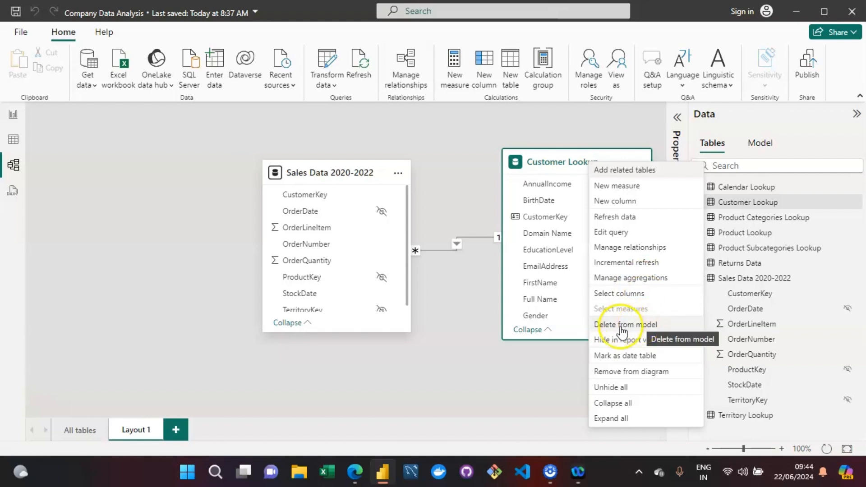
left_click(671, 326)
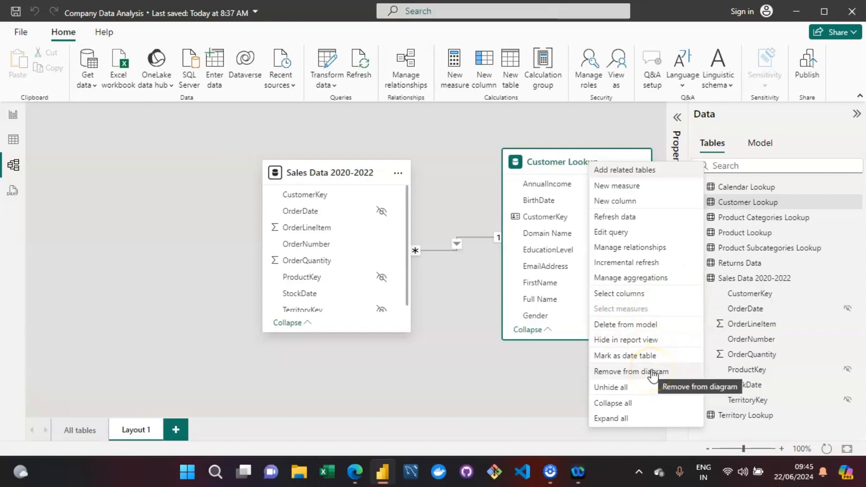
left_click(617, 375)
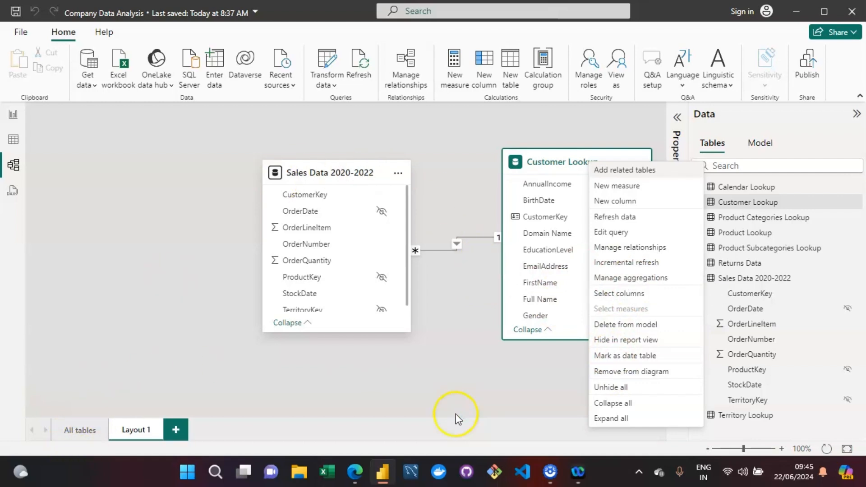
left_click(644, 378)
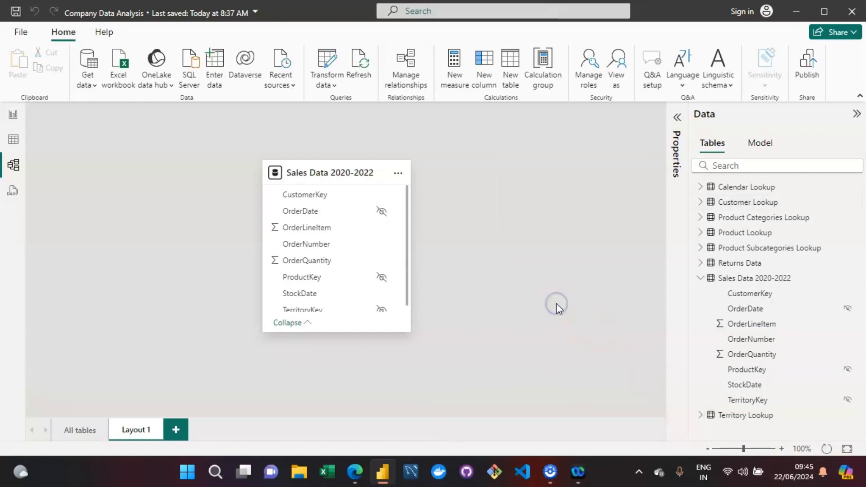
Check the Customer Lookup table in the All tables layout and return to Layout 1.
left_click(71, 437)
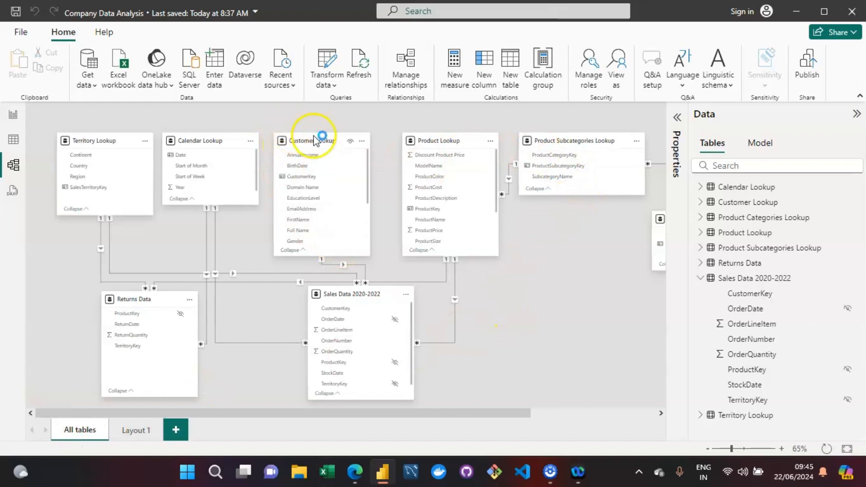
left_click(129, 437)
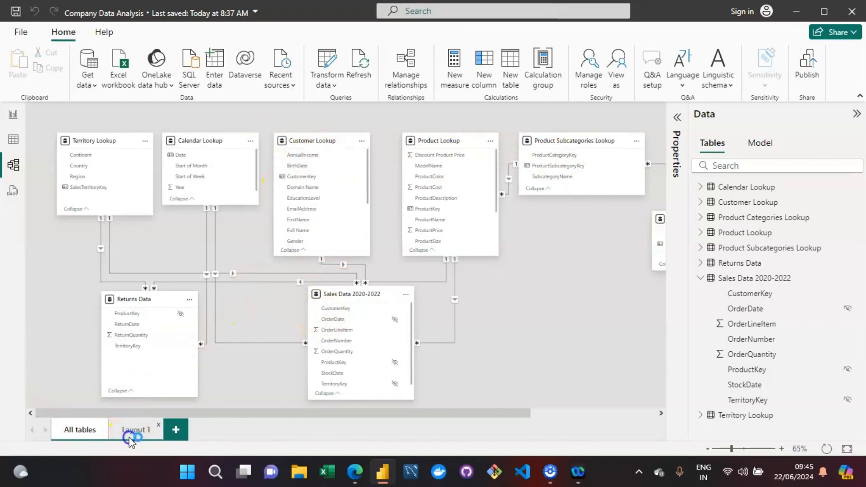
left_click(563, 315)
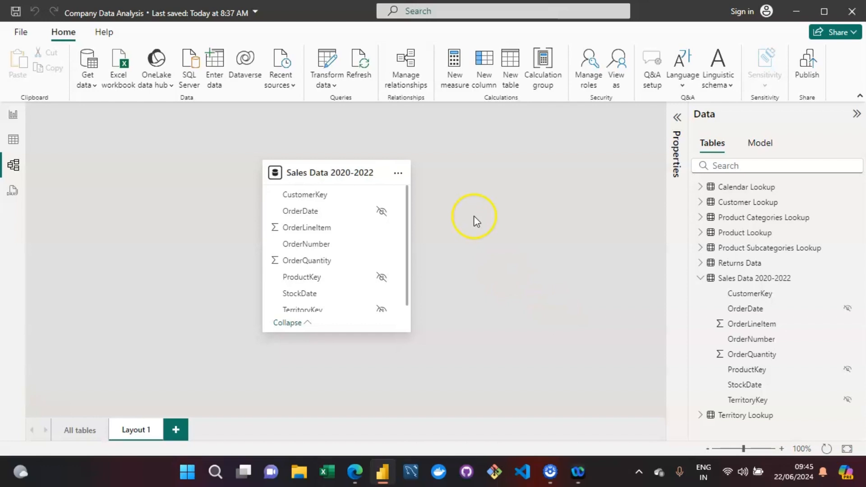
Add all tables related to Sales Data 2020-2022 to Layout 1.
left_click(479, 194)
right_click(477, 195)
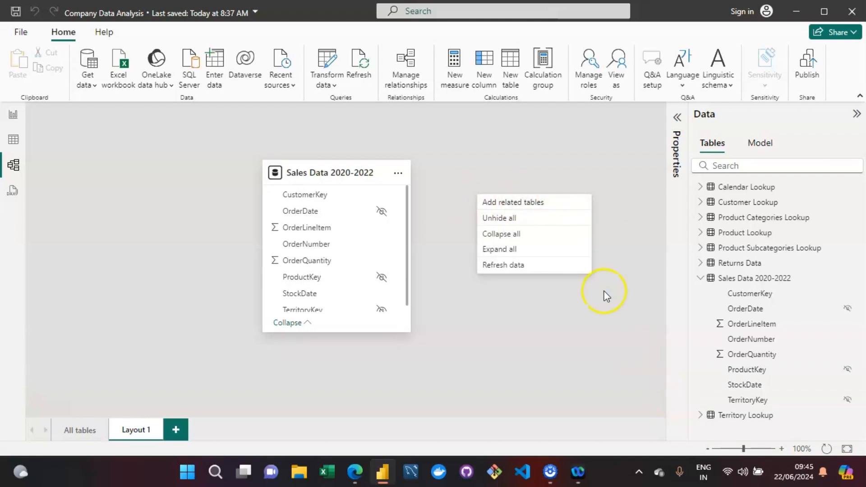
left_click(532, 204)
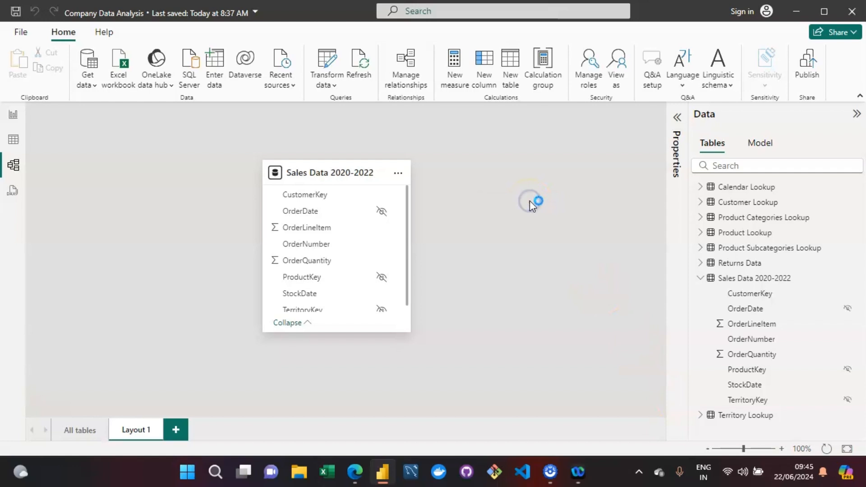
Place Calendar Lookup to the right of Sales Data 2020-2022 and Territory Lookup to its left in the diagram.
left_click_drag(661, 237, 646, 359)
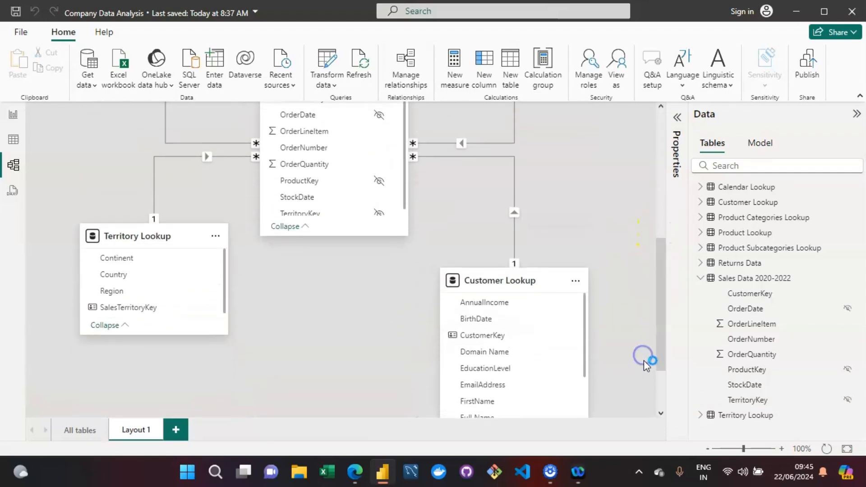
left_click(743, 449)
left_click_drag(742, 449, 732, 451)
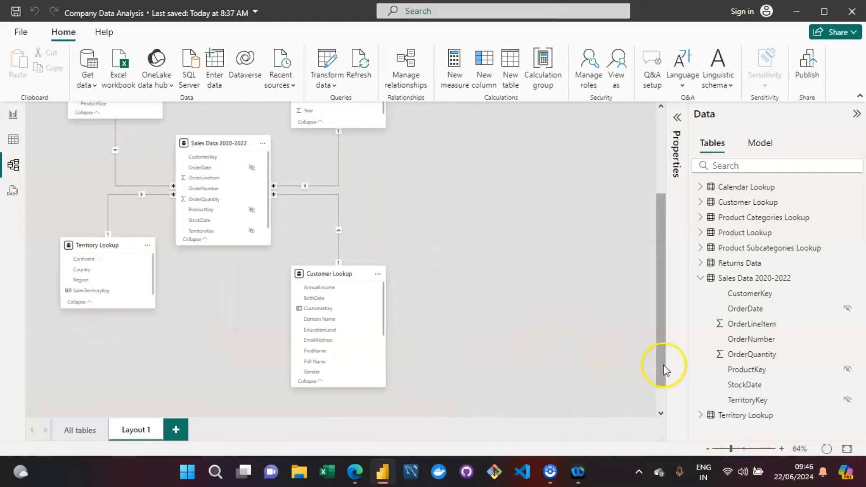
left_click_drag(662, 363, 661, 323)
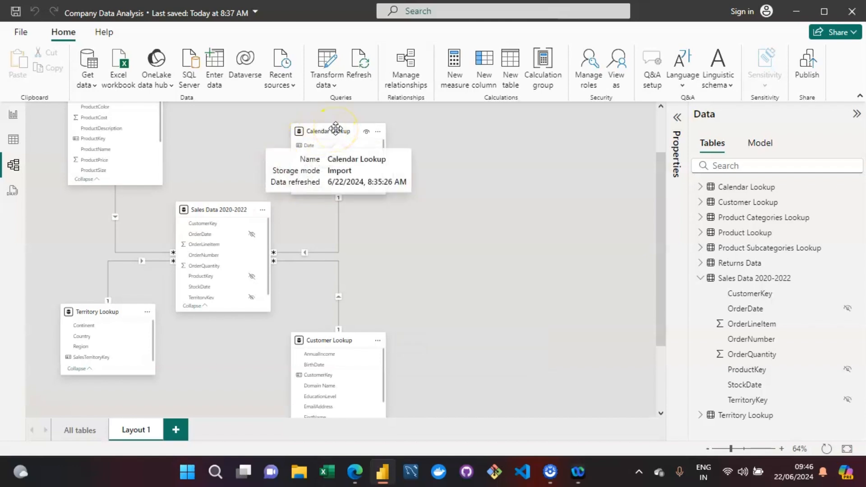
left_click_drag(331, 131, 408, 230)
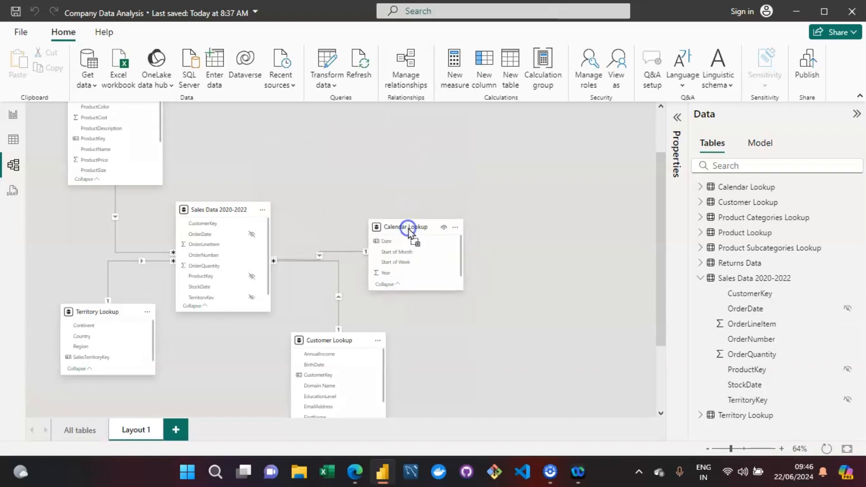
left_click_drag(79, 312, 73, 229)
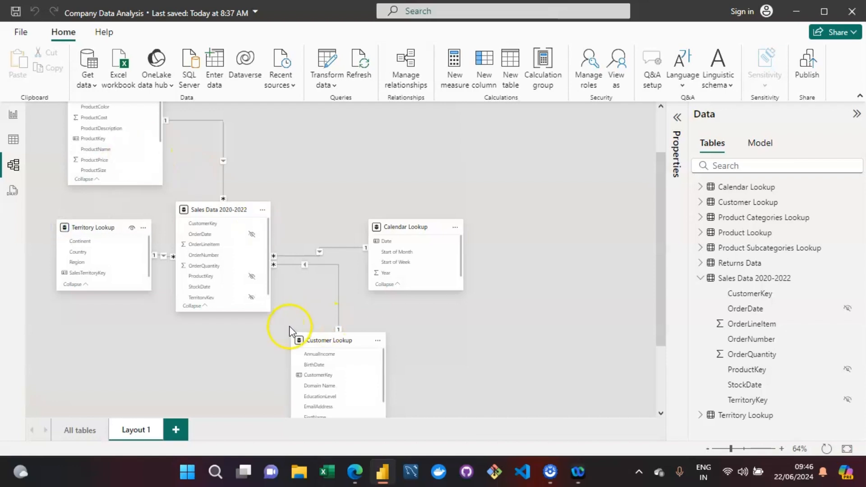
Place Customer Lookup directly below Sales Data 2020-2022 and Product Lookup directly above it in the diagram.
left_click_drag(318, 339, 195, 339)
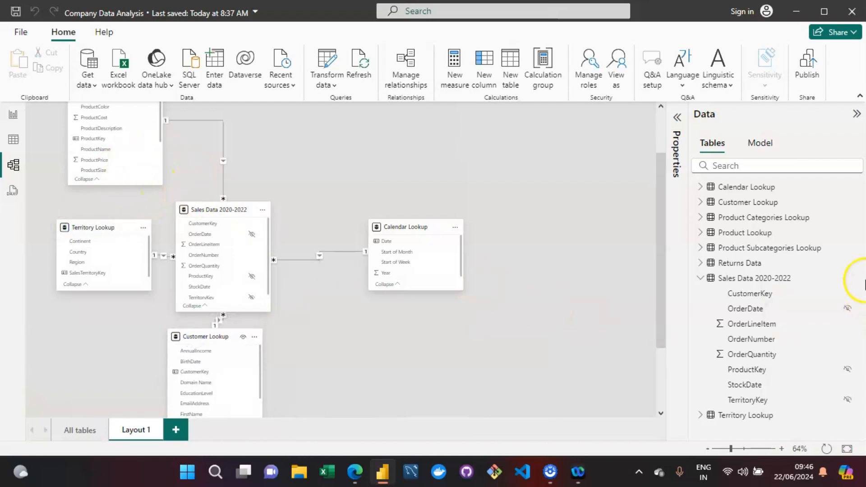
left_click_drag(660, 227, 659, 194)
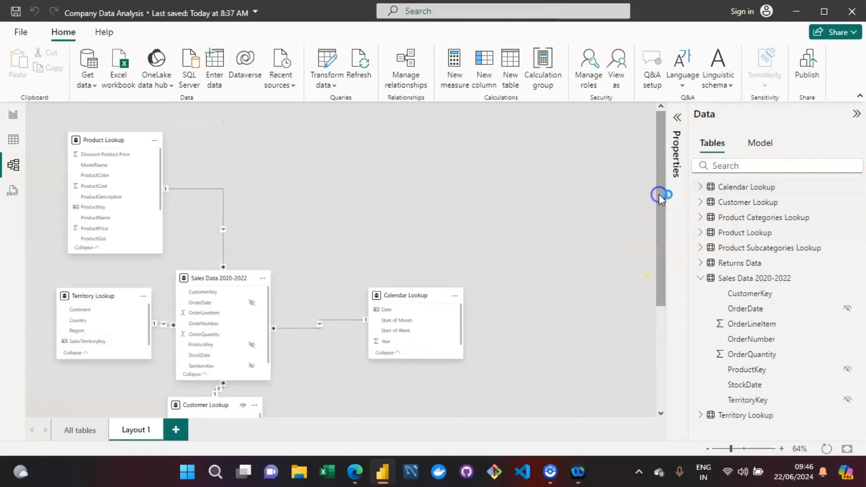
left_click_drag(96, 140, 202, 122)
left_click_drag(656, 168, 655, 229)
left_click_drag(218, 313, 232, 316)
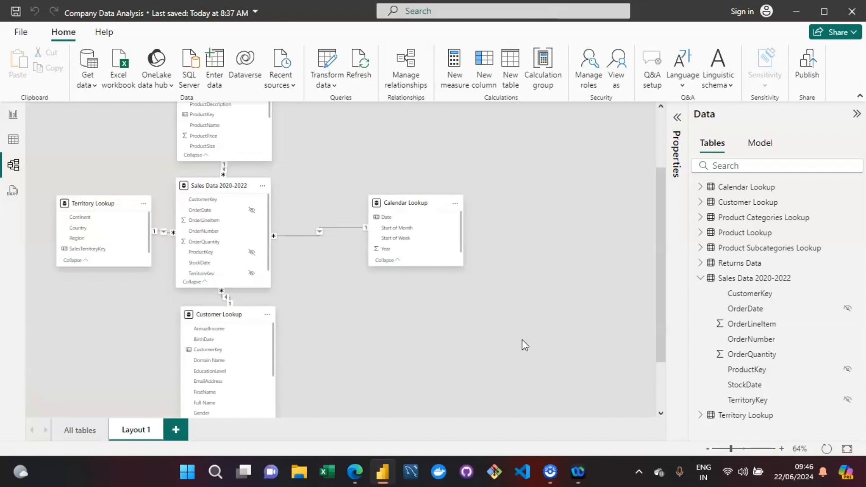
Return to the All tables layout and select the relationship between Product Lookup and Sales Data 2020-2022.
left_click(73, 429)
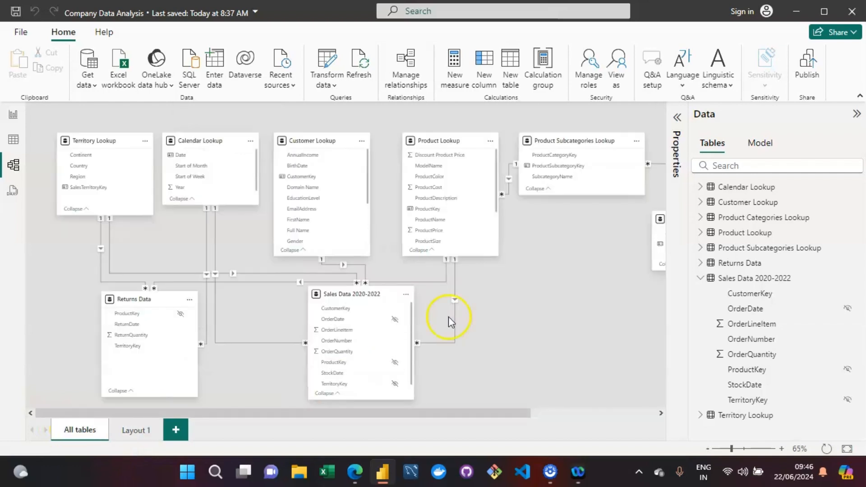
left_click(449, 317)
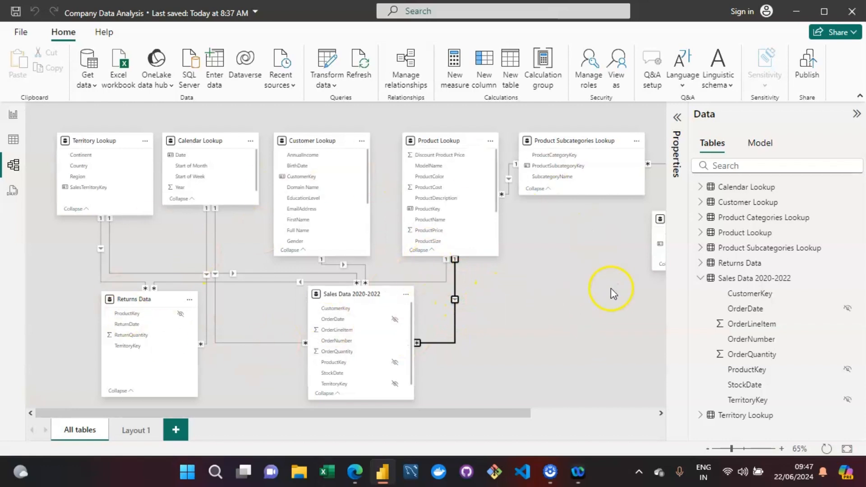
Create a second model layout and place the Returns Data table on its canvas.
left_click(527, 310)
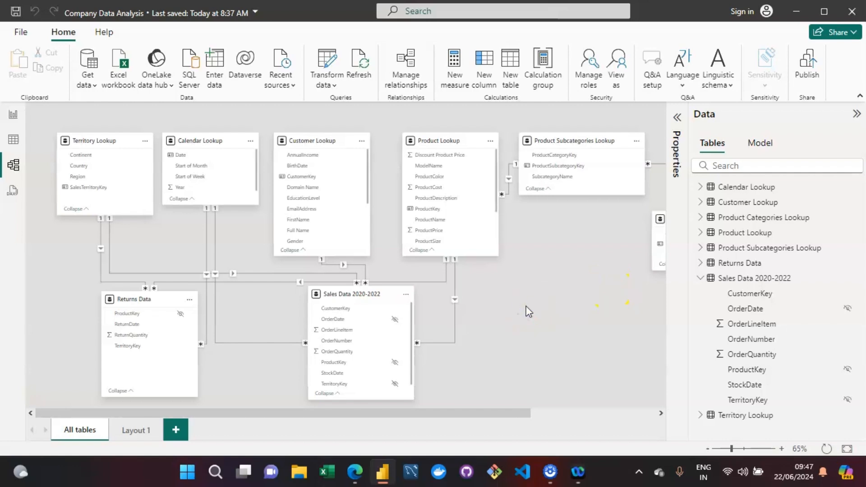
left_click(129, 324)
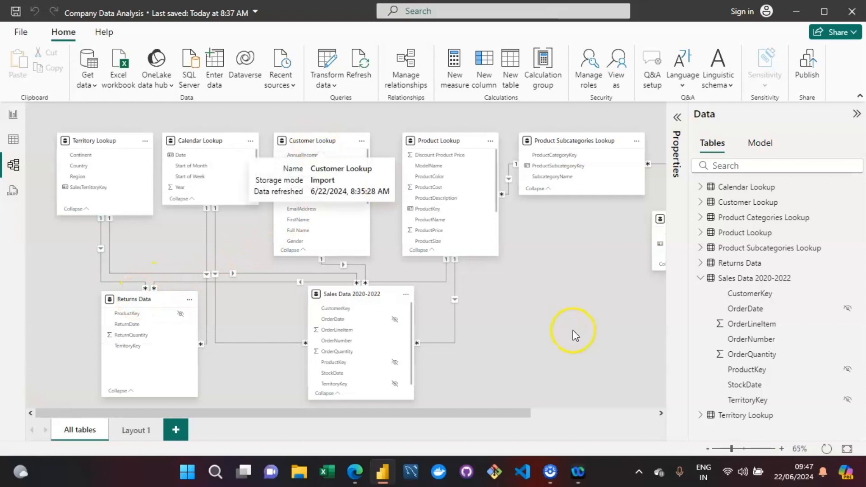
left_click(175, 430)
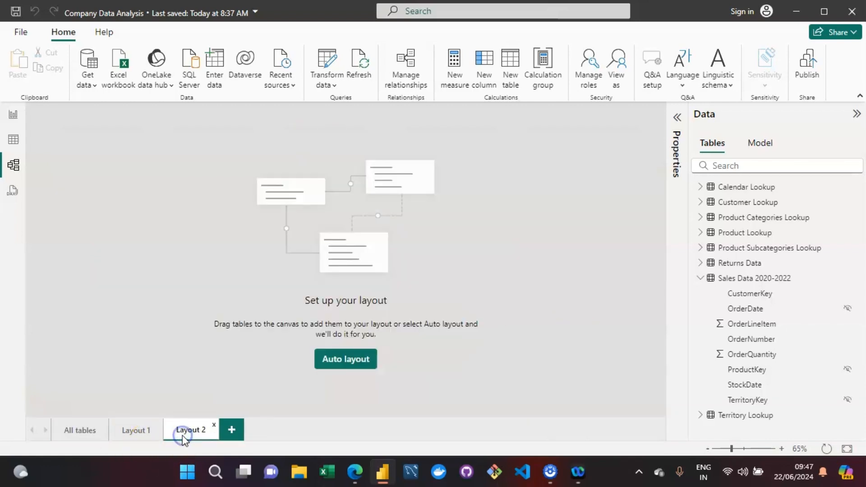
left_click(700, 277)
left_click_drag(729, 264, 392, 246)
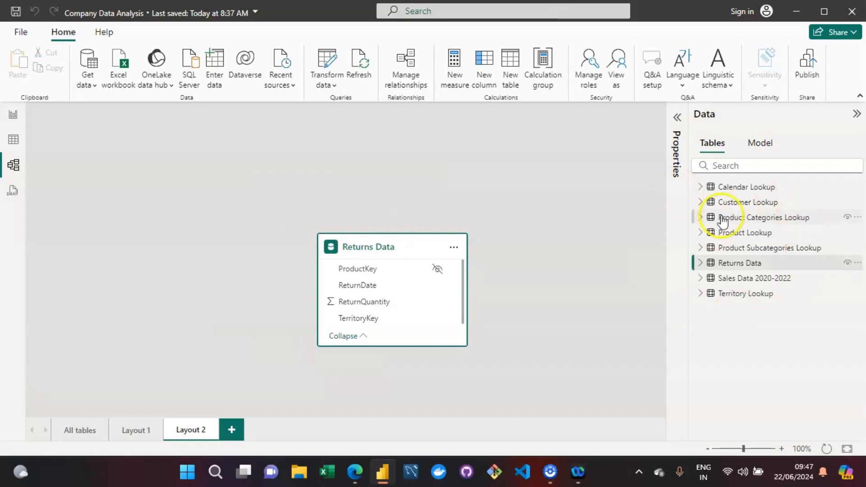
Add all tables related to Returns Data to Layout 2 and place Product Lookup directly below Returns Data.
right_click(581, 182)
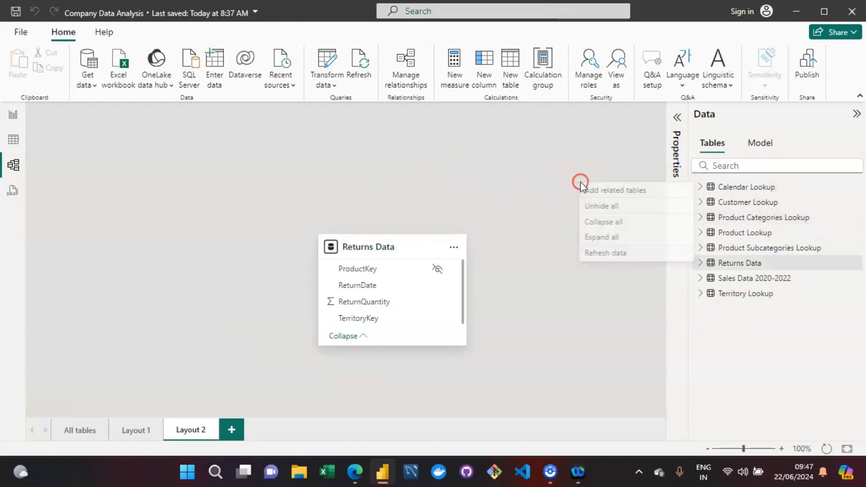
left_click(614, 190)
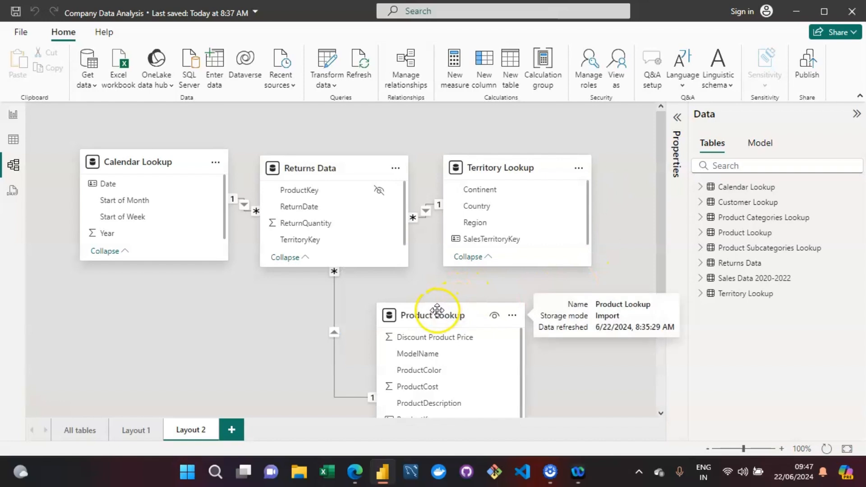
left_click_drag(436, 310, 278, 328)
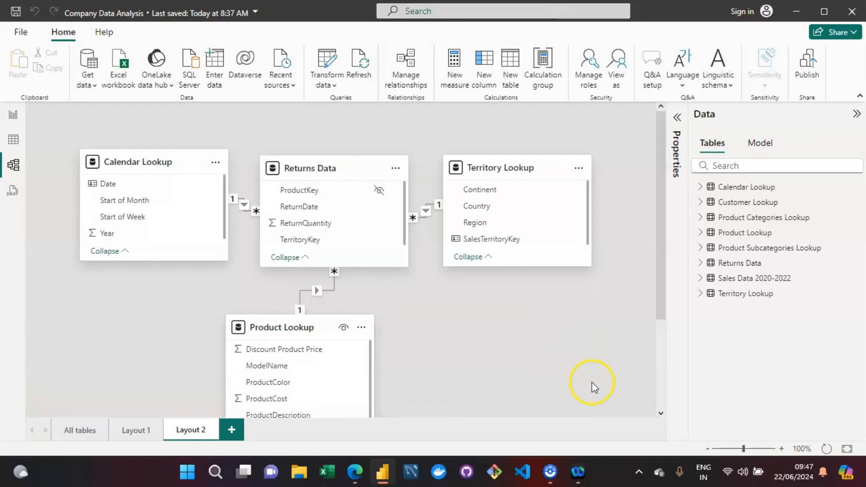
scroll(589, 381, "down", 1)
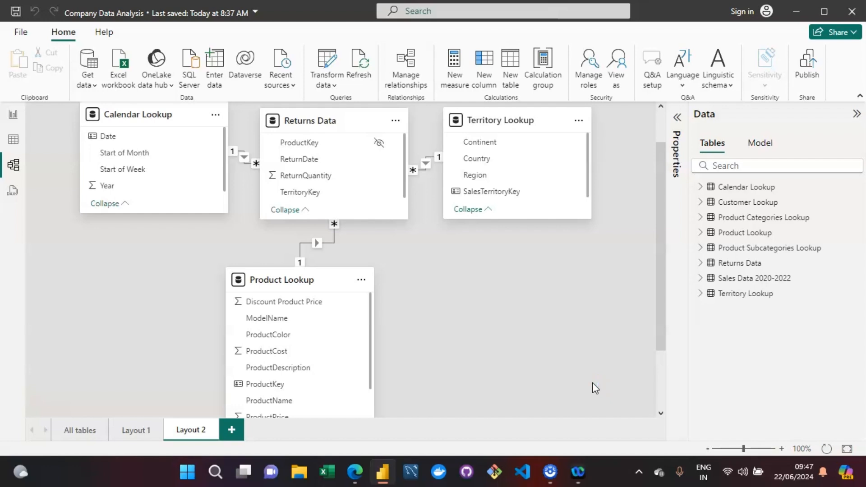
left_click(548, 365)
left_click(661, 336)
left_click_drag(662, 337, 660, 279)
left_click(535, 355)
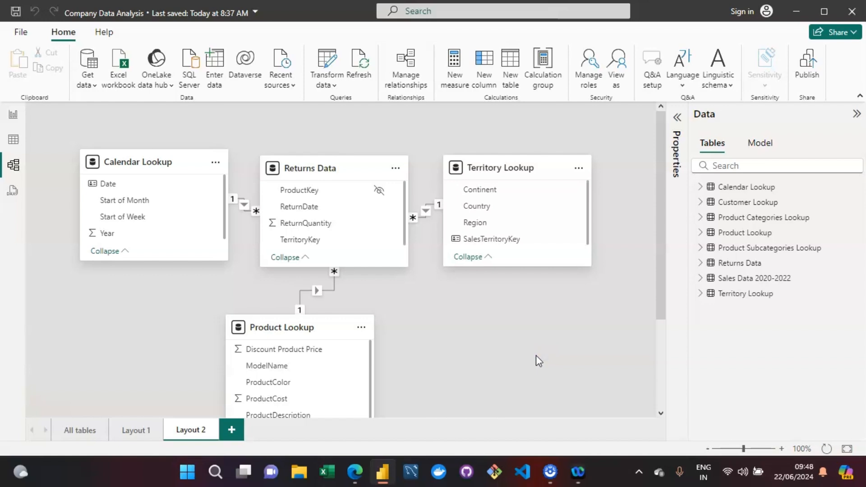
left_click(492, 346)
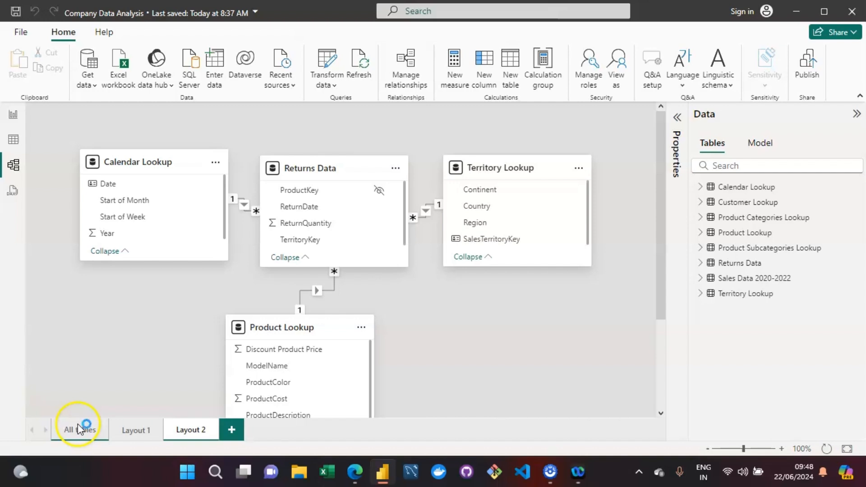
Rename Layout 2 as Returns Model.
double_click(191, 431)
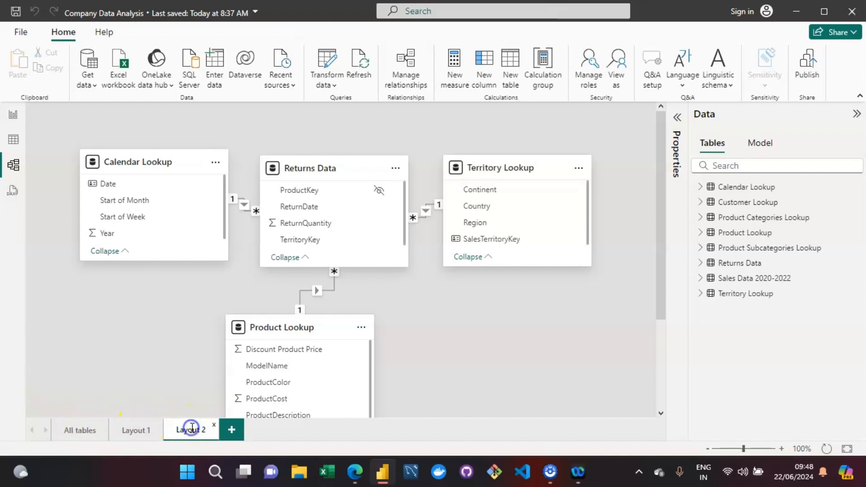
type("Returns")
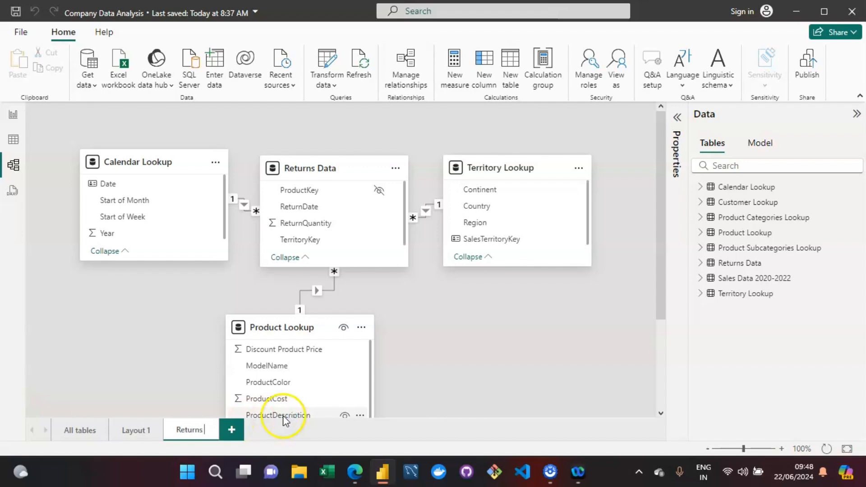
type(" Model")
key("Return")
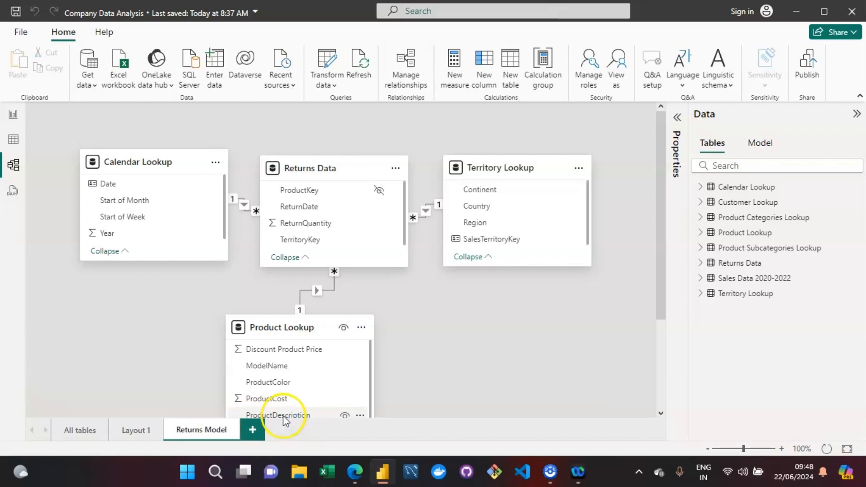
Rename Layout 1 as Sales Model.
left_click(135, 430)
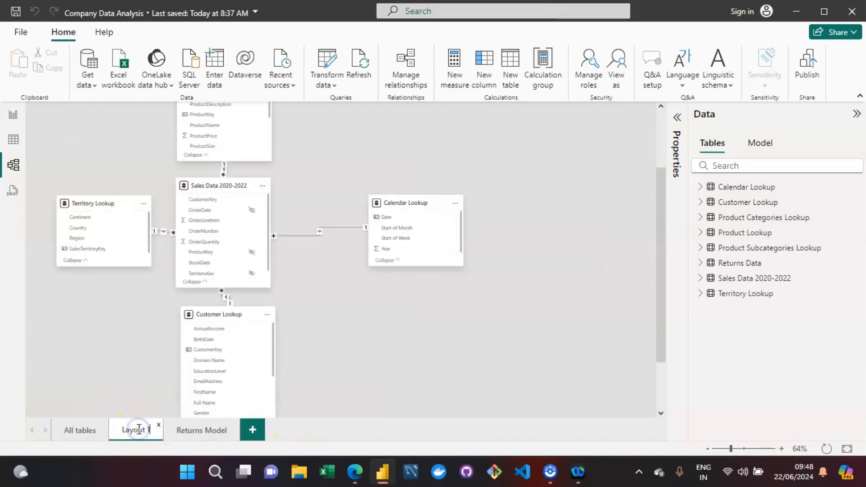
double_click(139, 429)
type("Sales Model")
key("Return")
Collapse the Data pane and review the All tables, Sales Model and Returns Model layouts in turn.
left_click(77, 434)
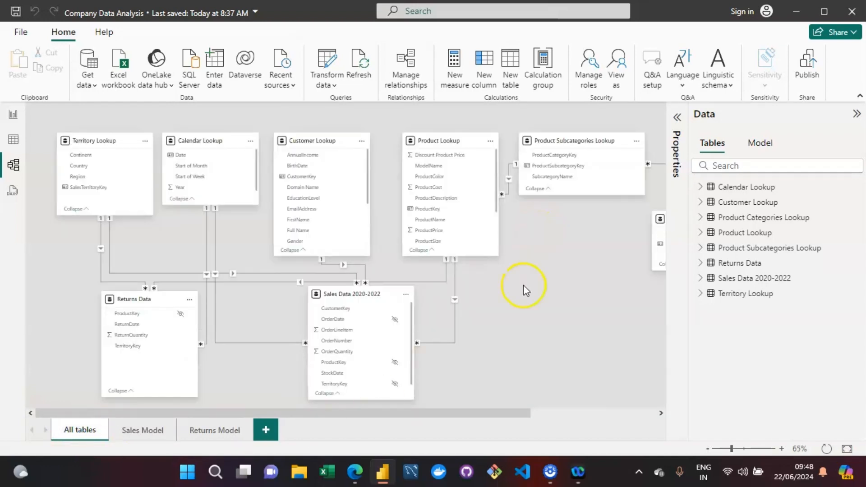
left_click_drag(436, 411, 401, 426)
left_click(856, 116)
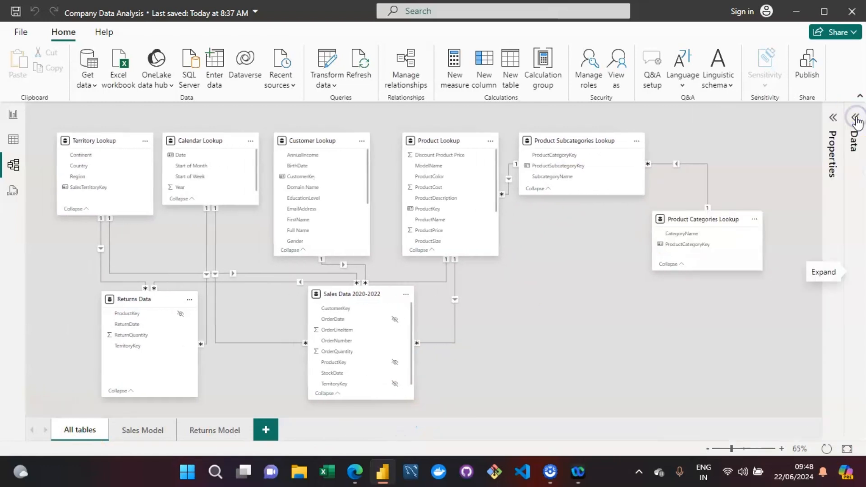
left_click(137, 431)
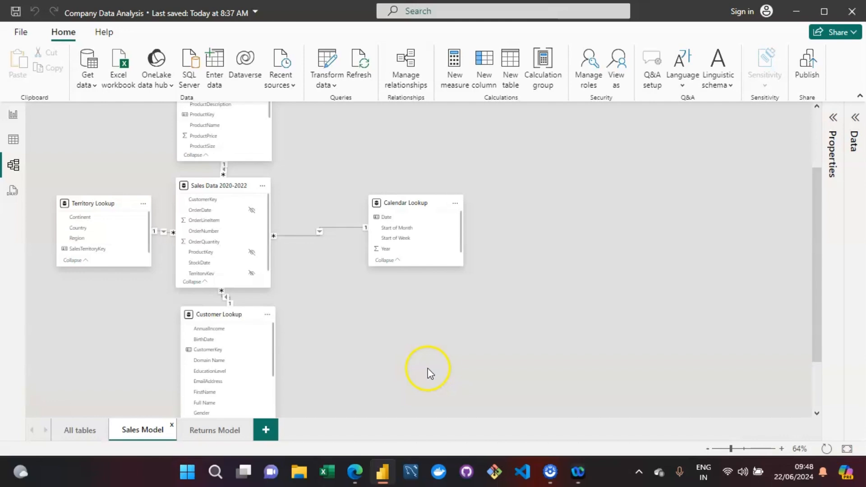
left_click(204, 433)
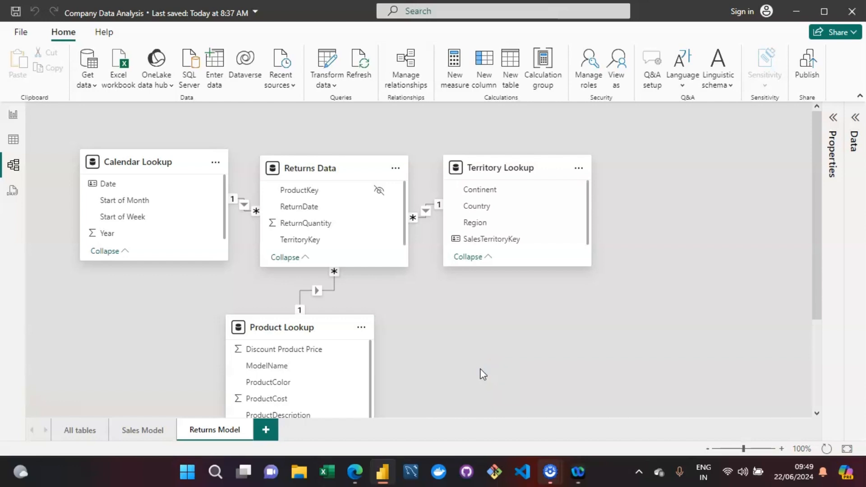
Delete the Returns Model and Sales Model layouts.
left_click(228, 432)
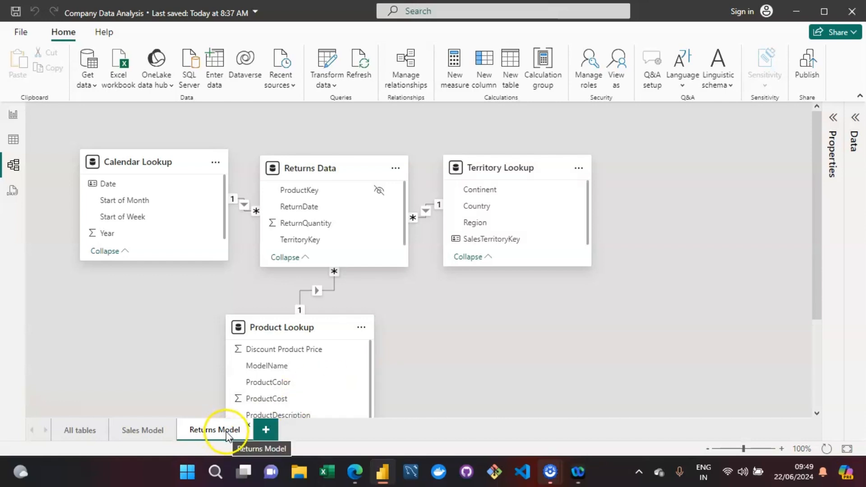
left_click(248, 426)
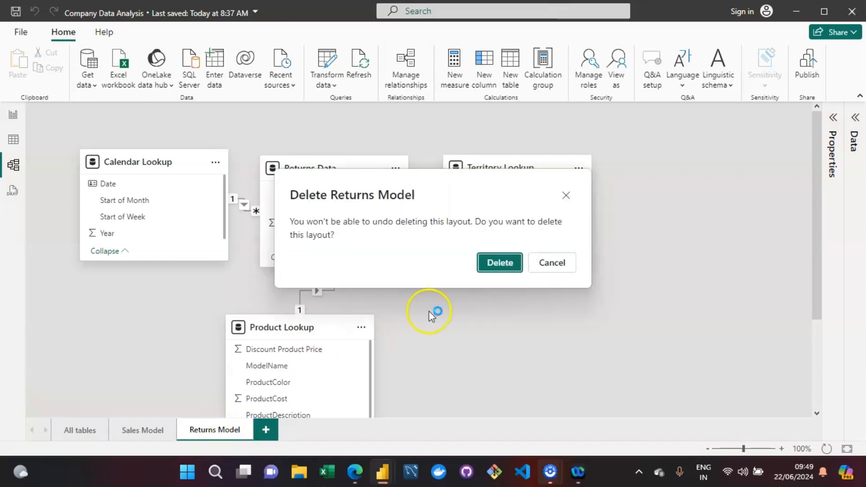
left_click(499, 268)
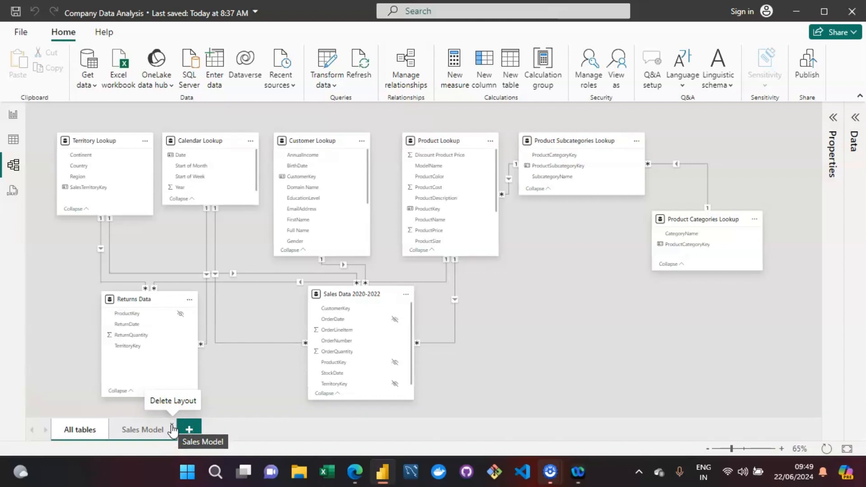
left_click(173, 428)
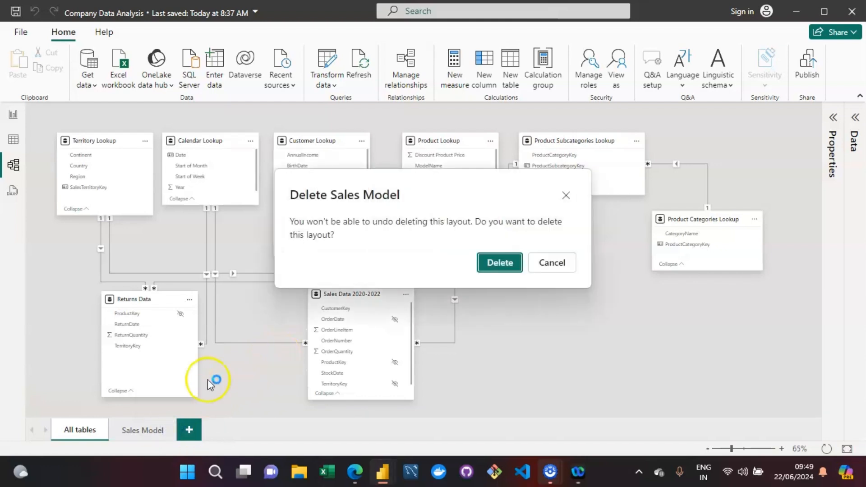
left_click(494, 266)
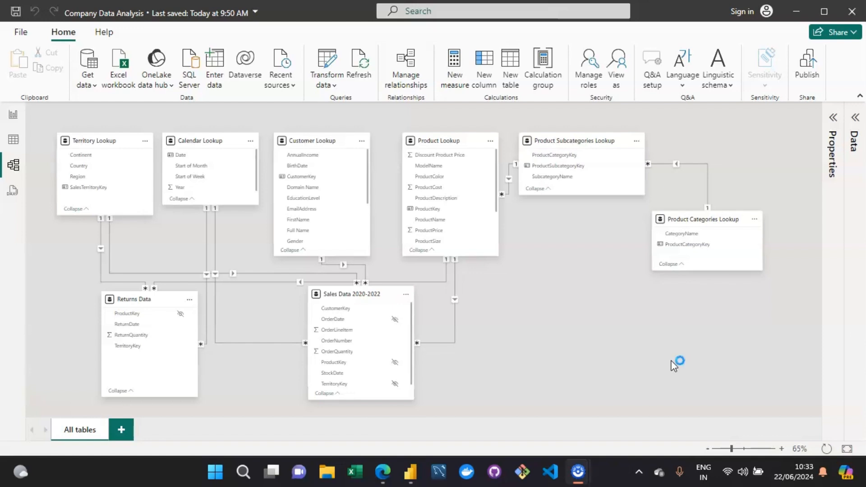
Open the Calendar Lookup table in Table view and examine its Date and Start of Month columns.
left_click(15, 146)
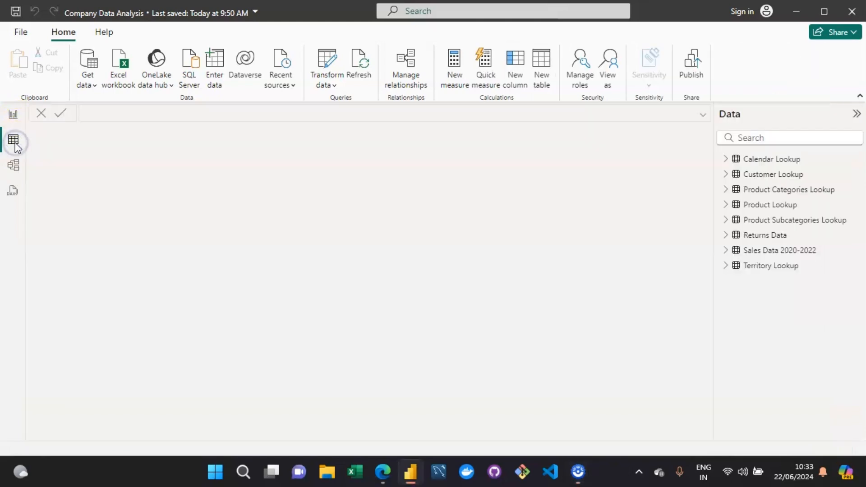
left_click(769, 164)
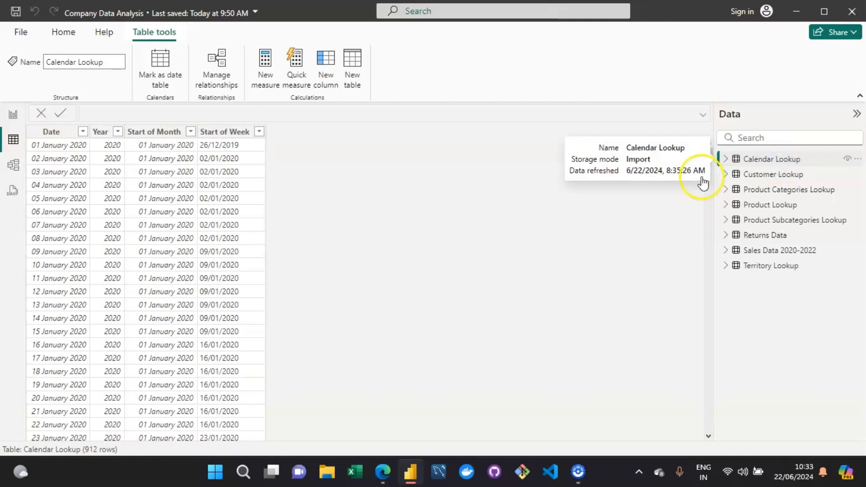
left_click(438, 239)
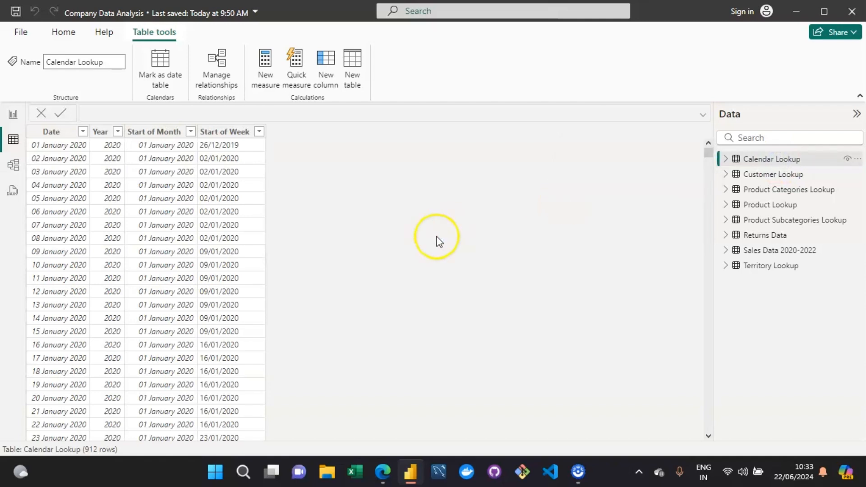
left_click(58, 131)
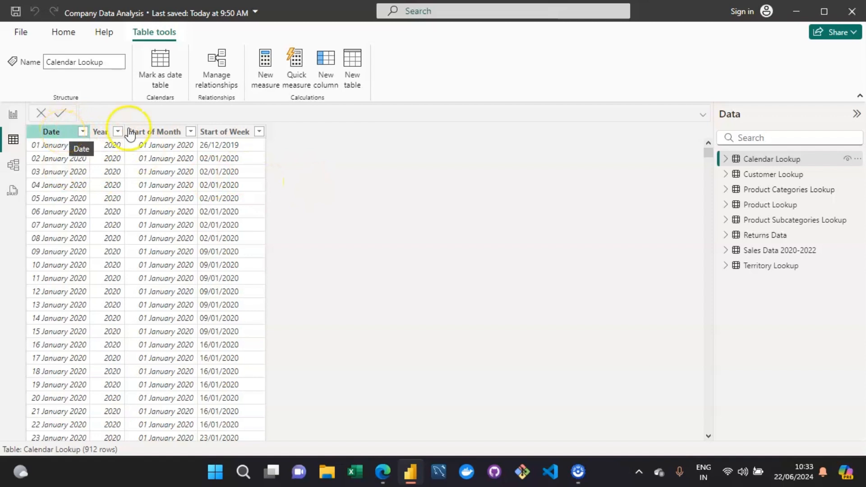
left_click(175, 132)
left_click(55, 132)
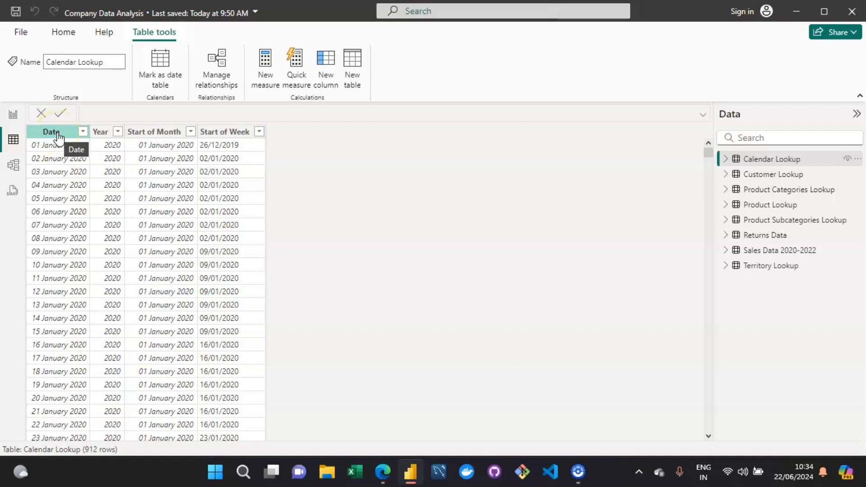
left_click(444, 192)
left_click(56, 136)
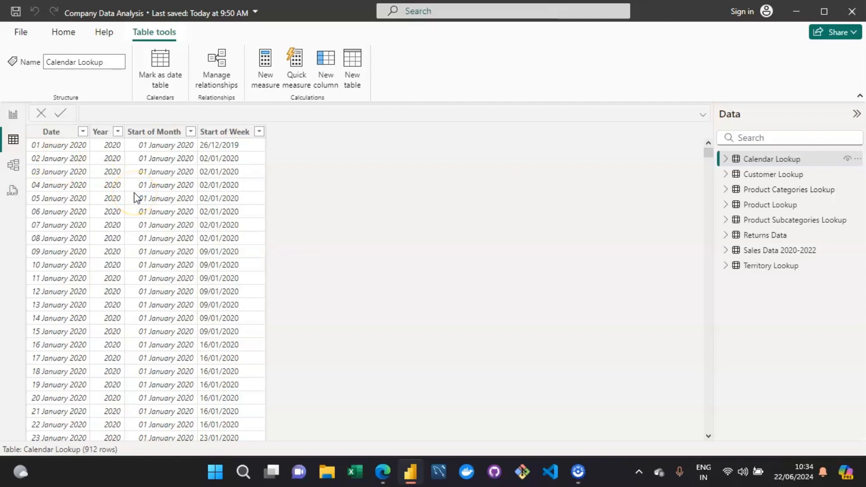
left_click(278, 209)
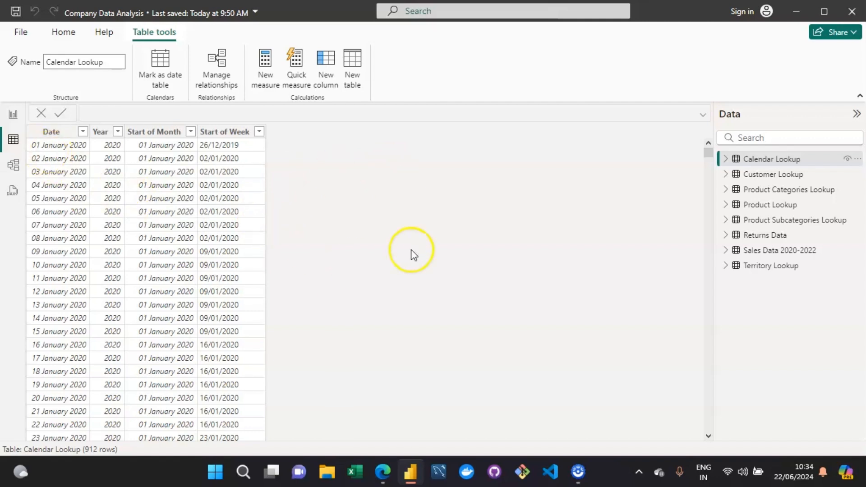
Set the format of Calendar Lookup's Date column to *14/03/2001 (Short Date).
left_click(51, 131)
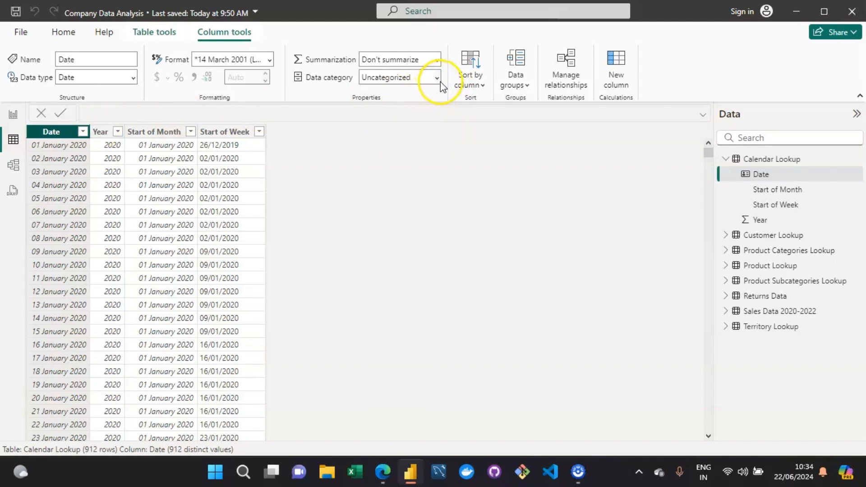
left_click(269, 62)
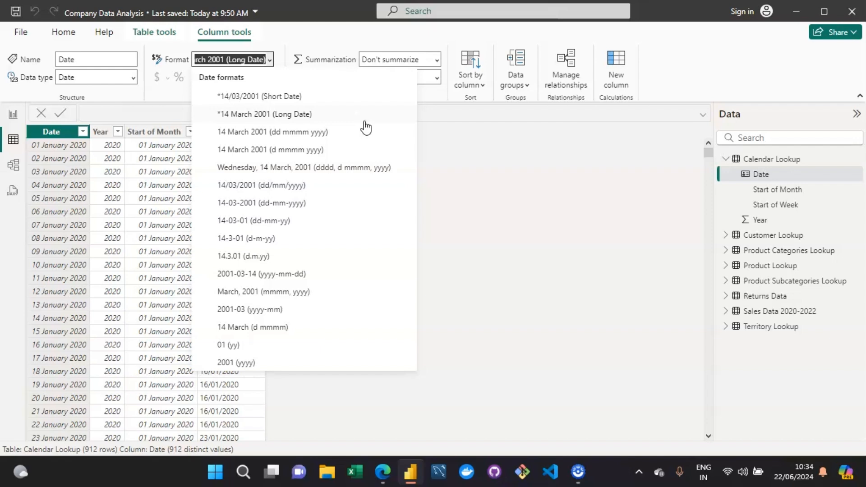
left_click(271, 102)
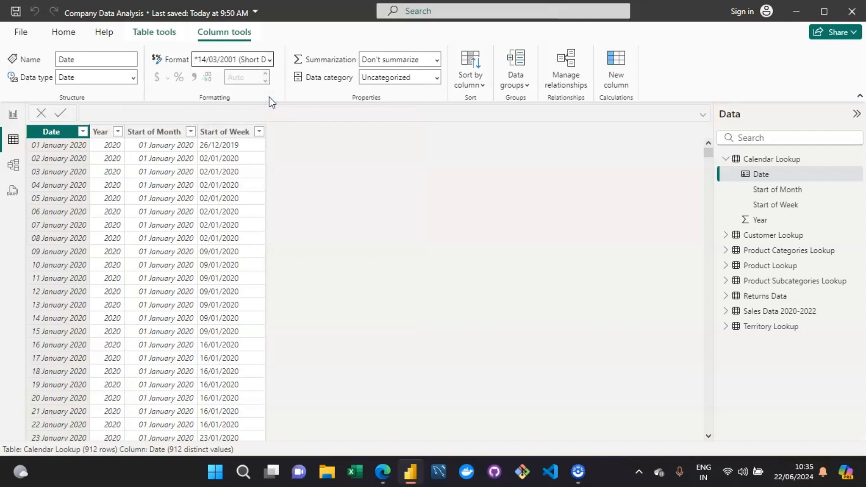
left_click(326, 154)
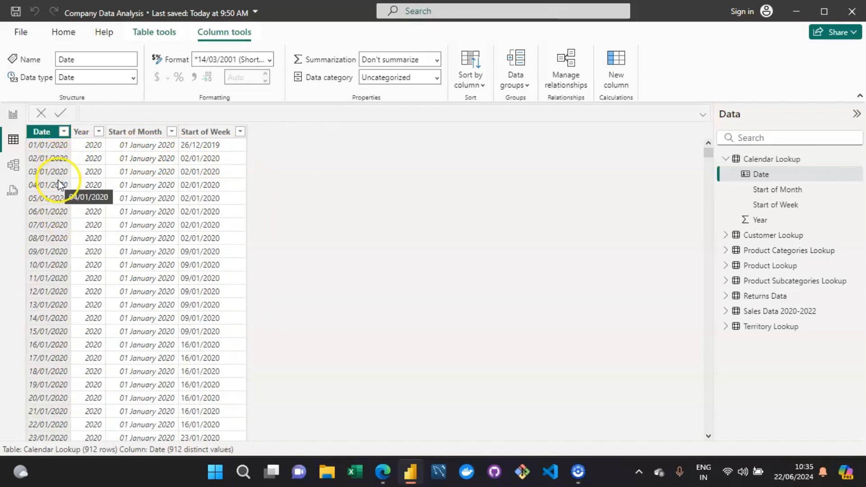
Set the format of Calendar Lookup's Start of Month column to *14/03/2001 (Short Date).
left_click(139, 135)
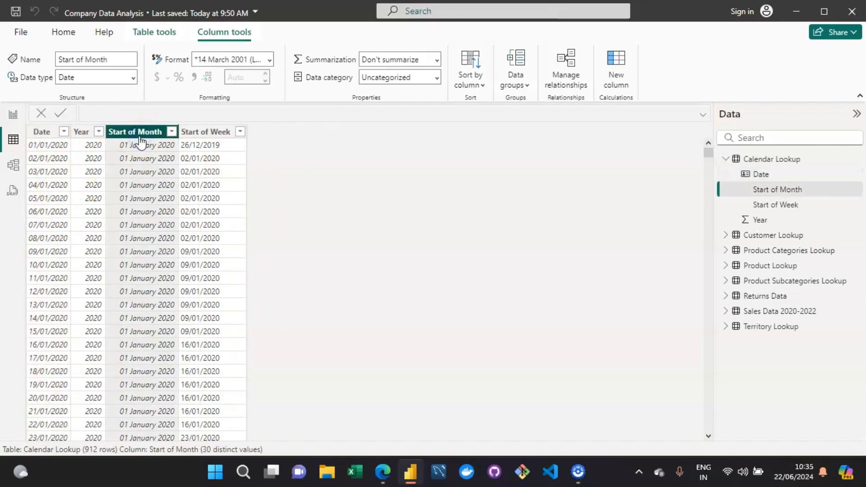
left_click(269, 60)
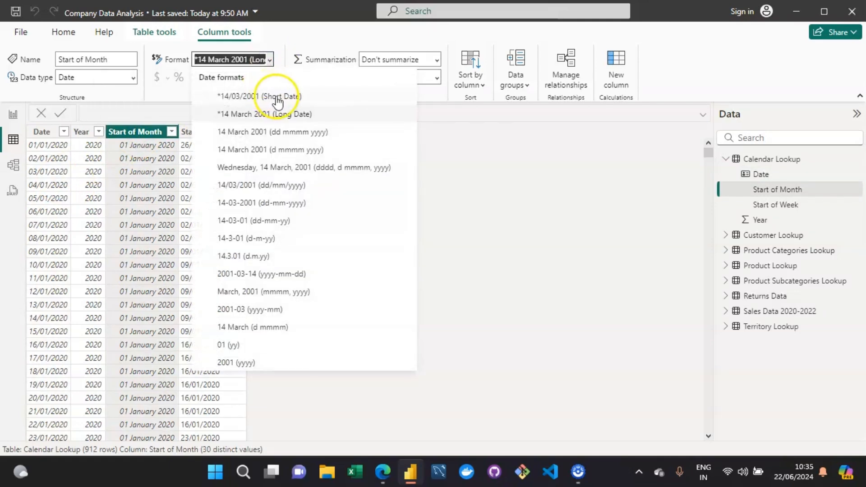
left_click(276, 96)
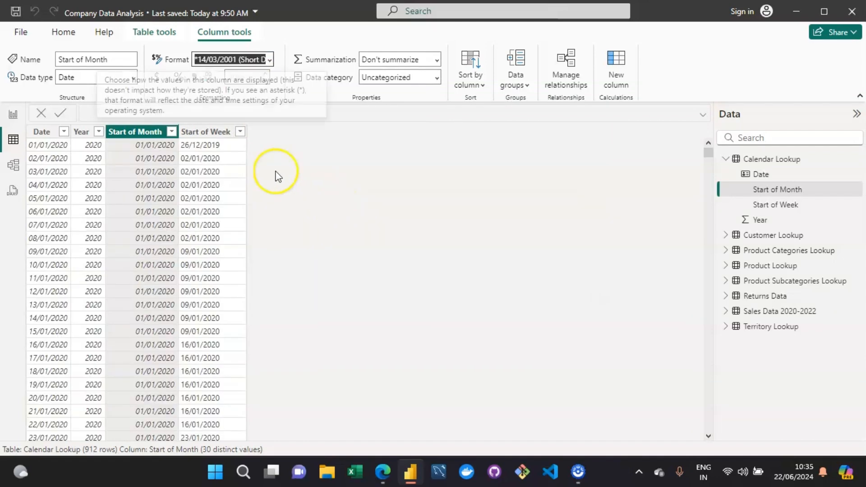
Review the data category options for Calendar Lookup's Start of Week column and collapse the table's field list.
left_click(206, 138)
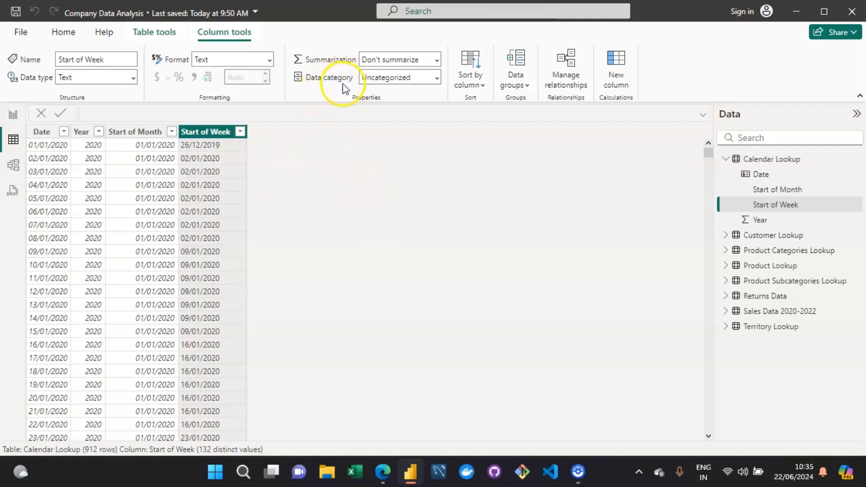
left_click(437, 79)
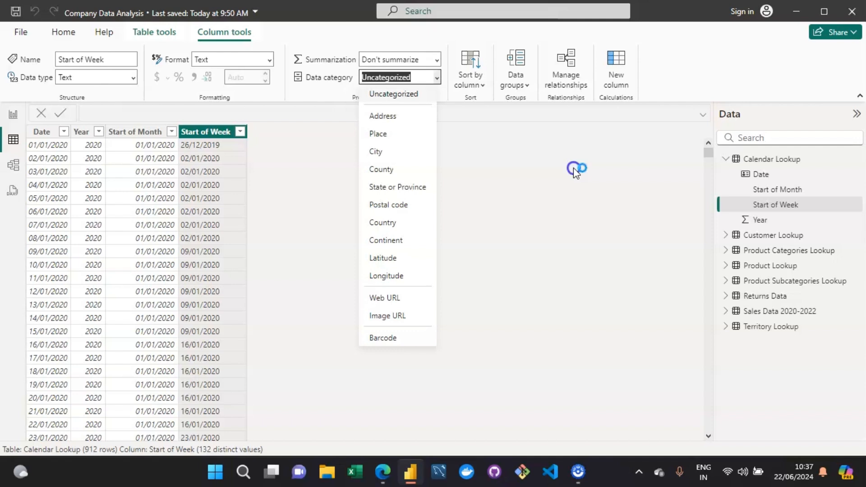
left_click(573, 168)
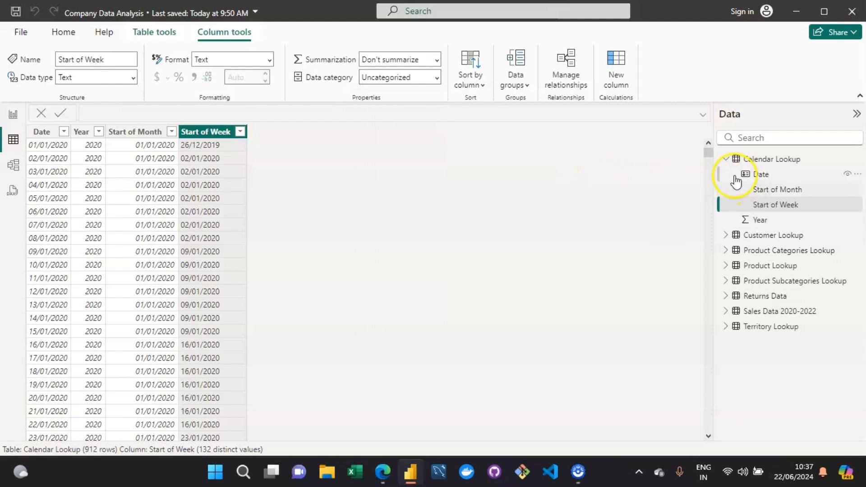
left_click(723, 160)
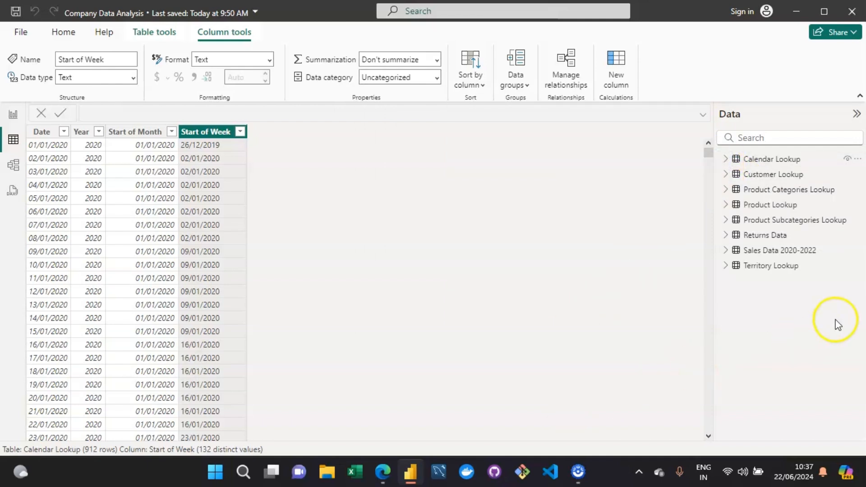
Open the Territory Lookup table and set the data category of its Country column to Country.
left_click(787, 267)
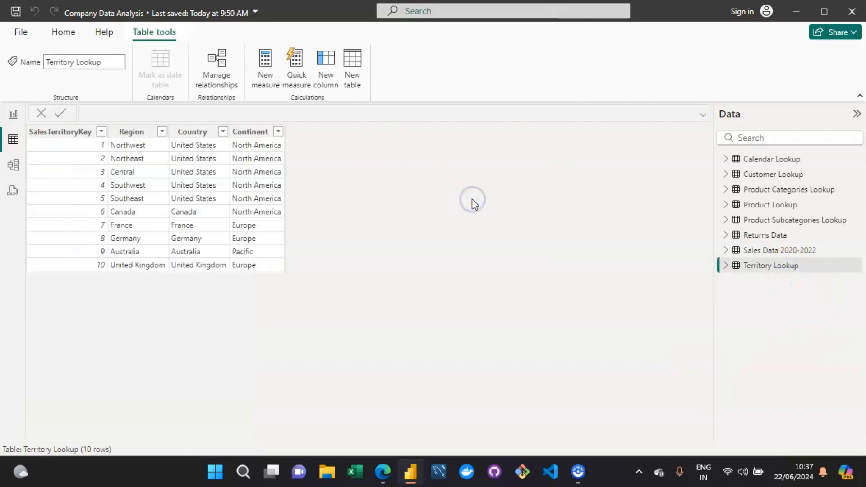
left_click(194, 134)
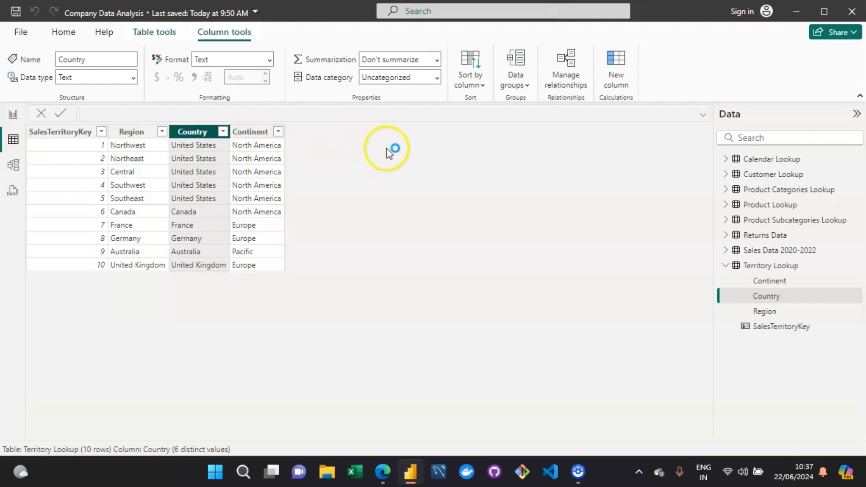
left_click(436, 78)
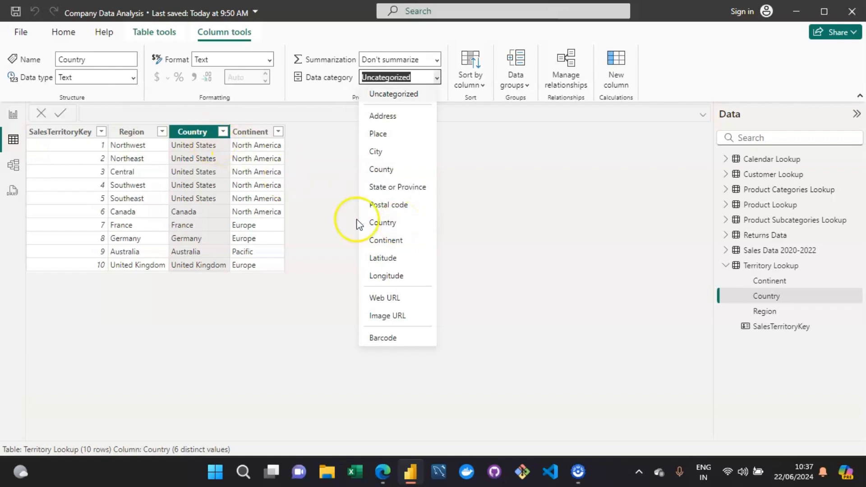
left_click(388, 227)
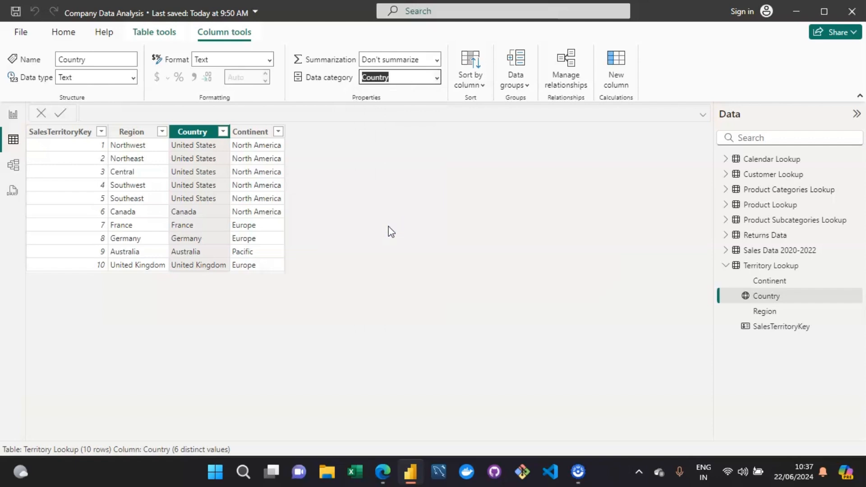
Set the data category of Territory Lookup's Continent column to Continent.
left_click(250, 131)
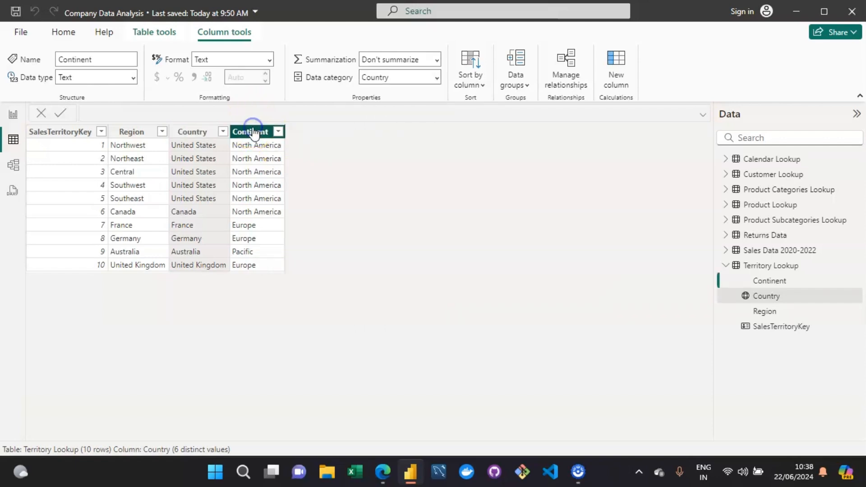
left_click(437, 77)
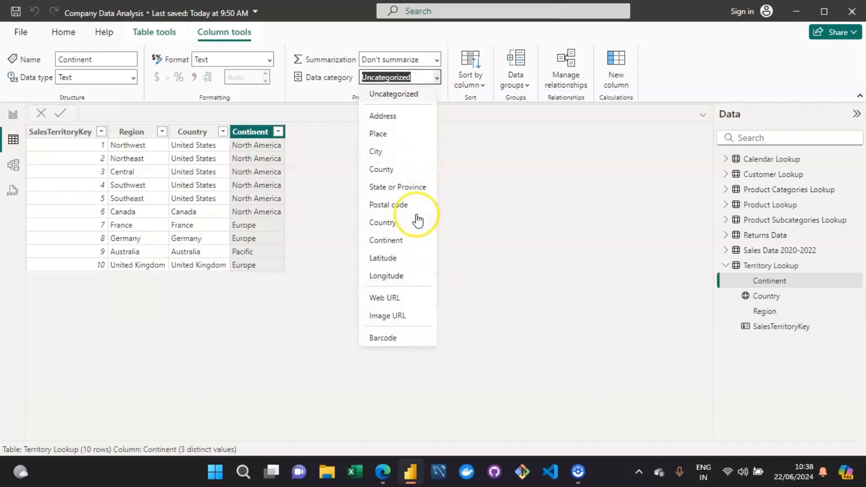
left_click(396, 240)
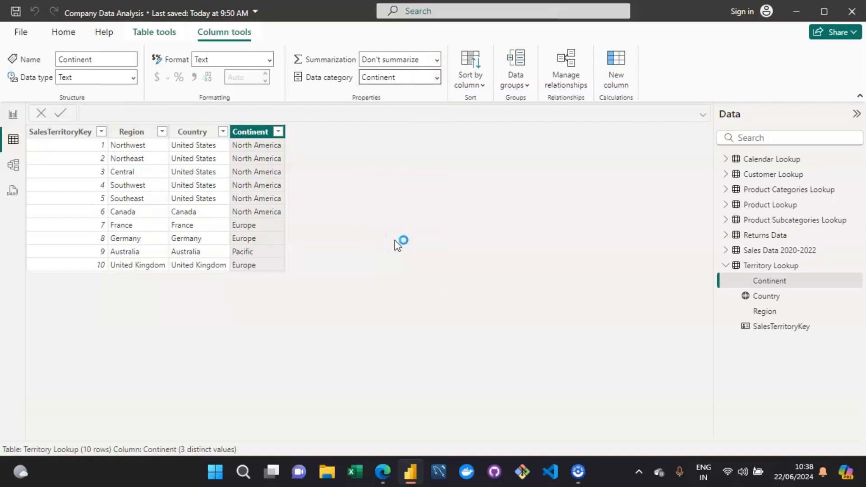
Review the data category options available for Territory Lookup's Region column.
left_click(145, 132)
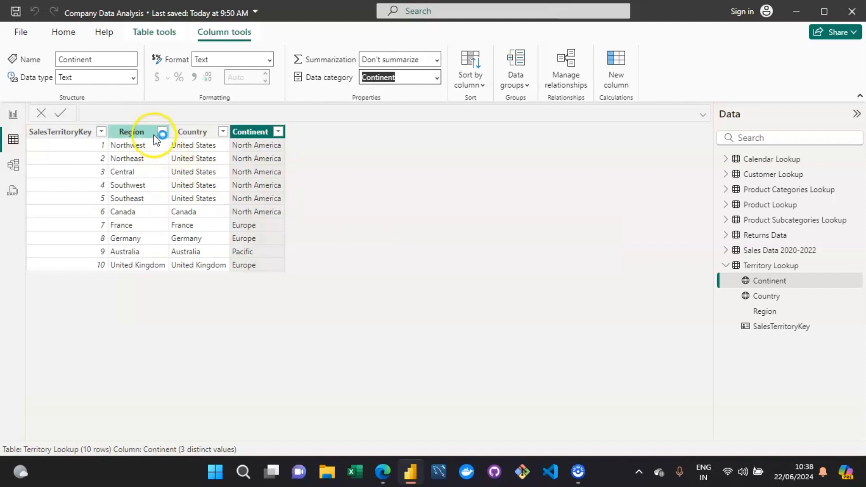
left_click(116, 134)
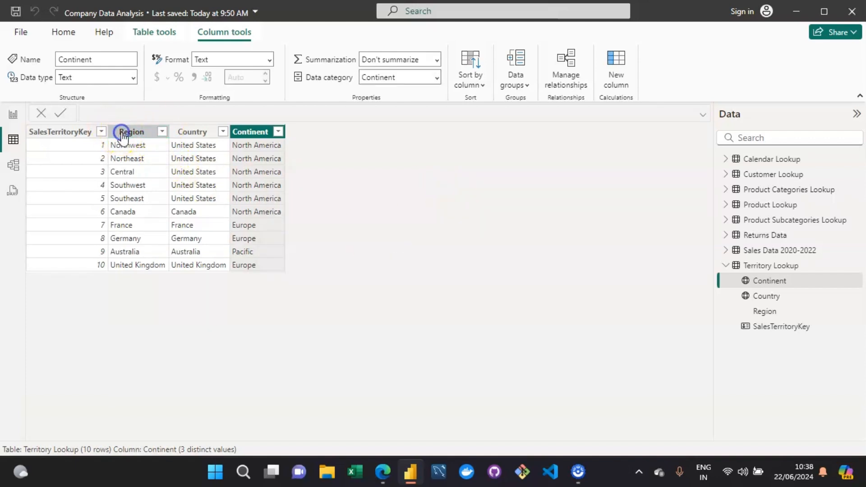
left_click(437, 78)
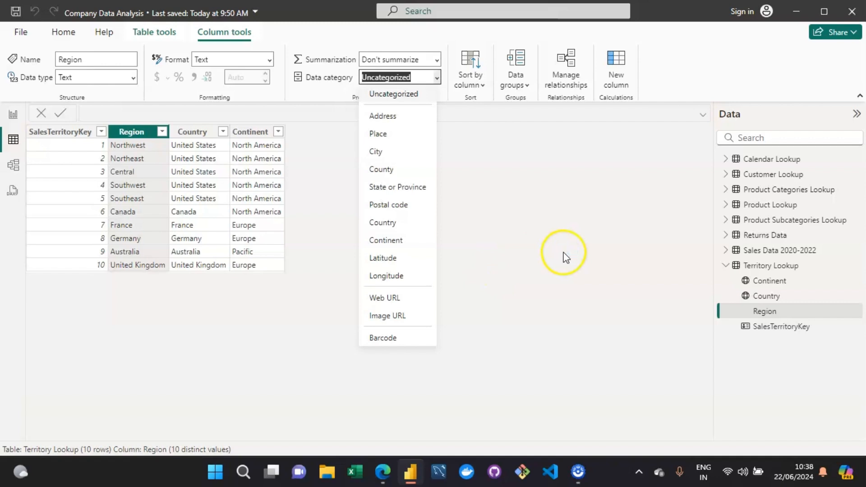
Look at the Map visual in Report view, and examine the Territory Lookup fields up close in Model view.
left_click(12, 120)
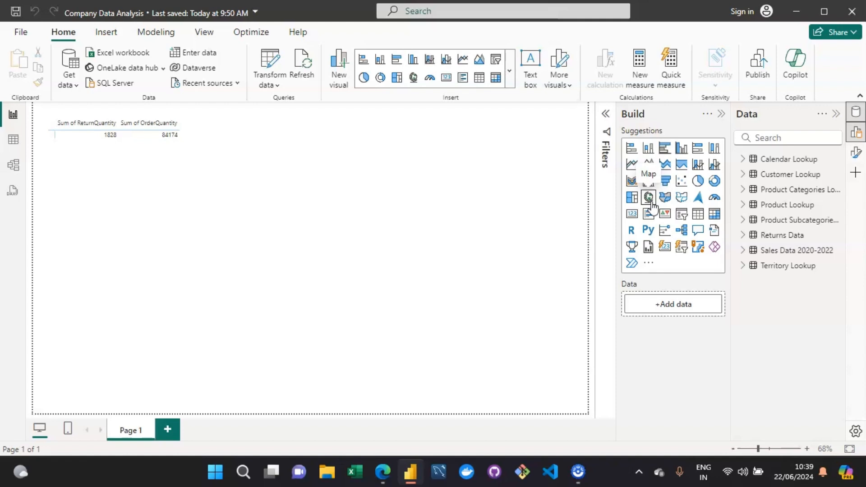
left_click(576, 245)
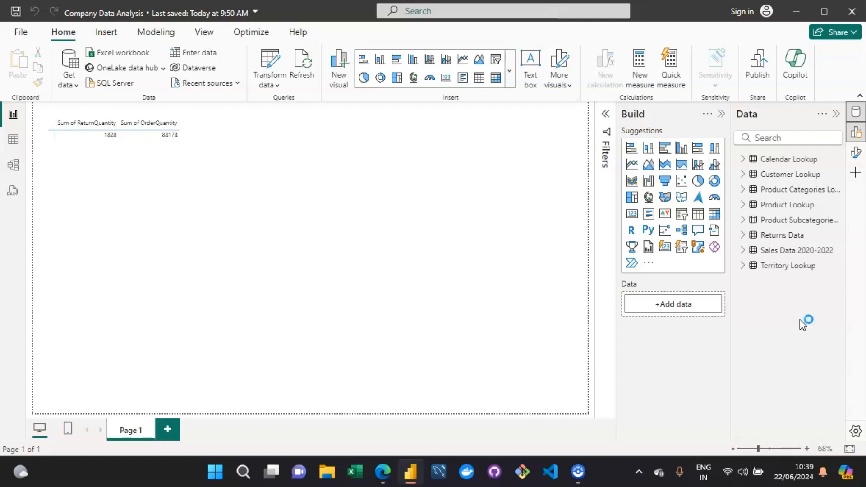
left_click(13, 165)
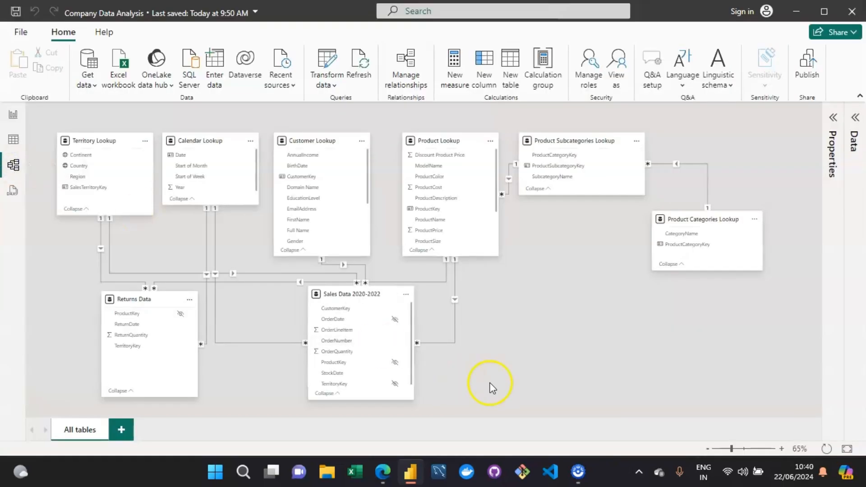
left_click(442, 343)
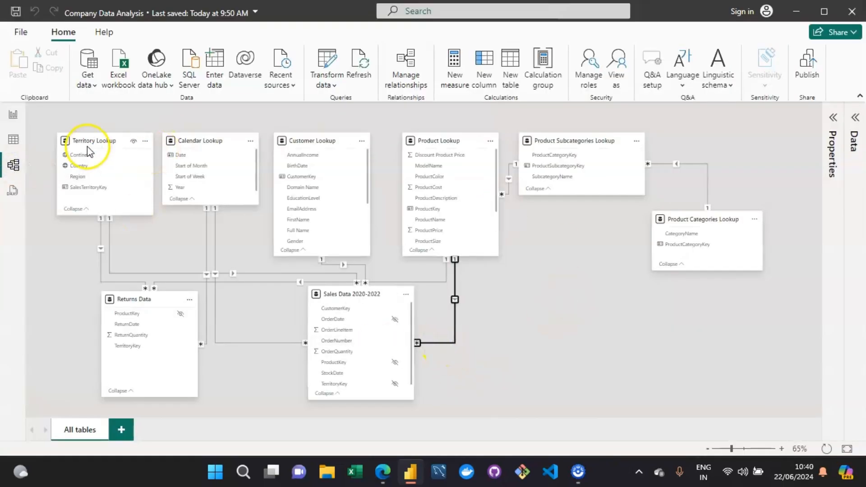
mouse_move(77, 140)
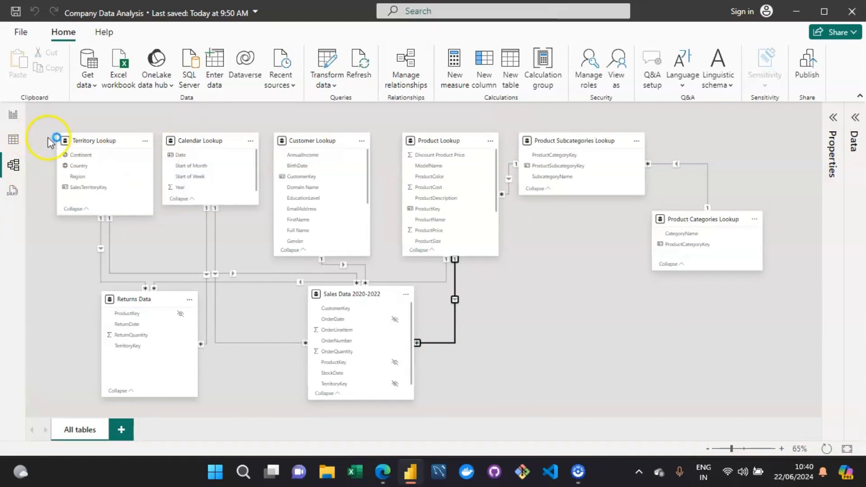
scroll(48, 137, "up", 2)
scroll(48, 137, "up", 4)
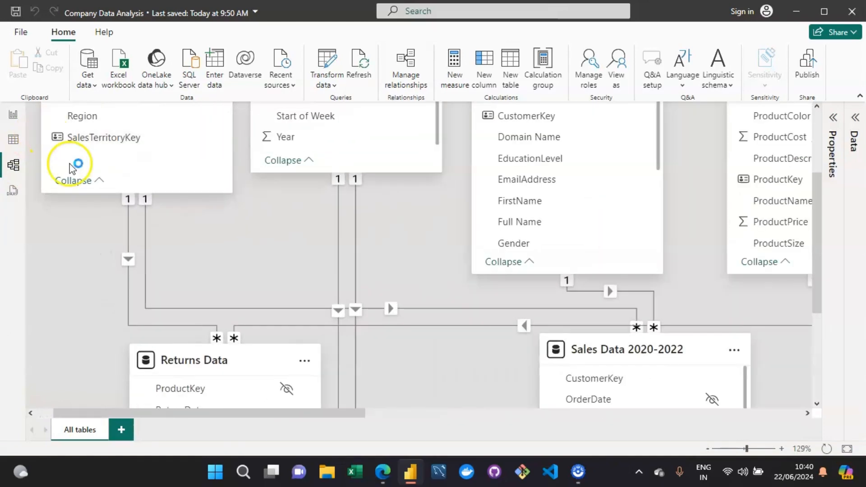
scroll(54, 274, "up", 2)
scroll(54, 273, "up", 1)
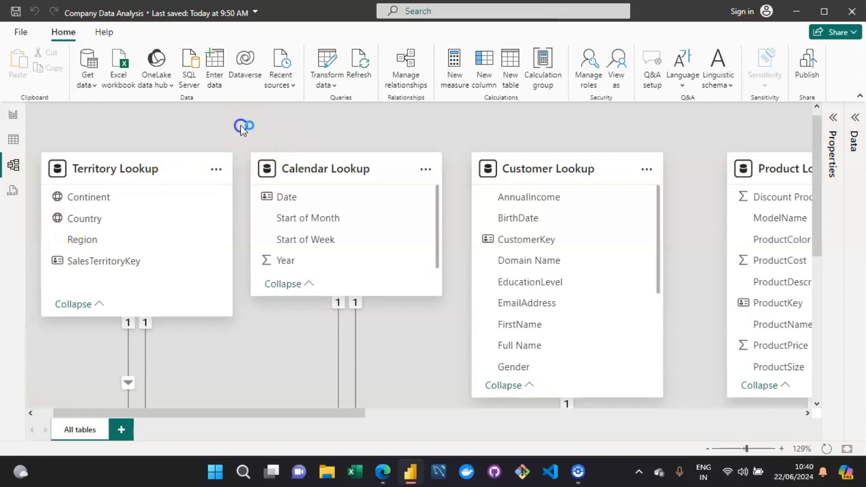
scroll(240, 126, "down", 1)
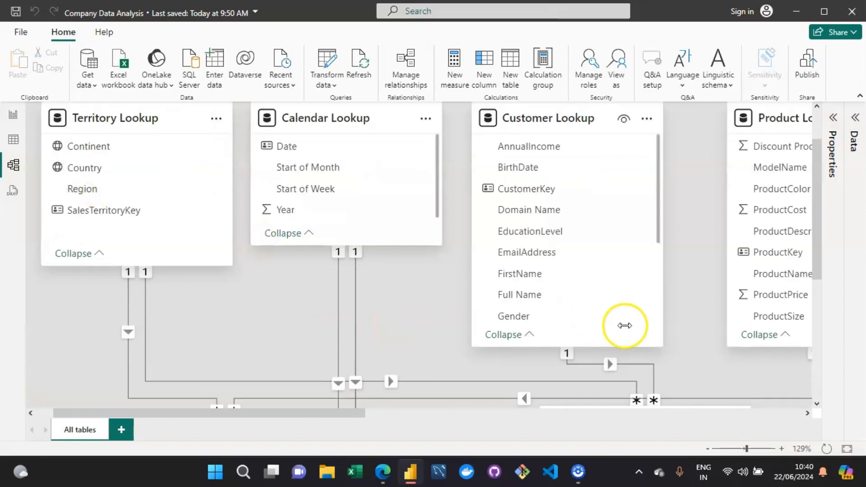
left_click(410, 329)
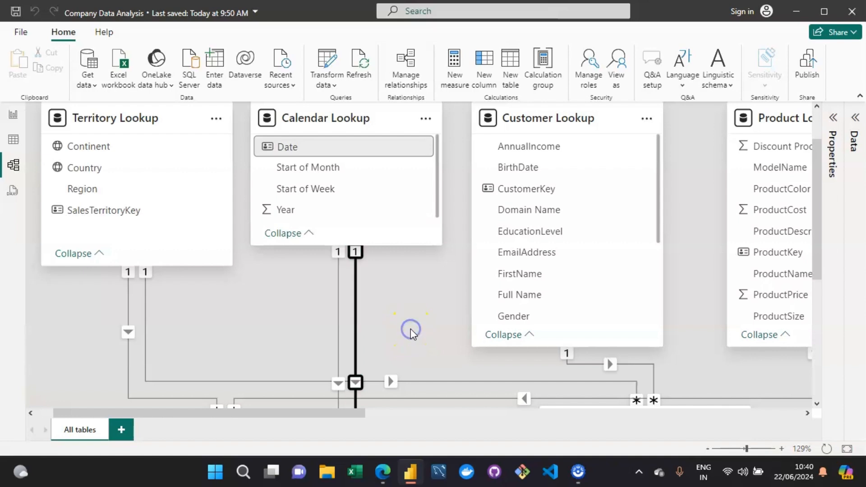
left_click(683, 366)
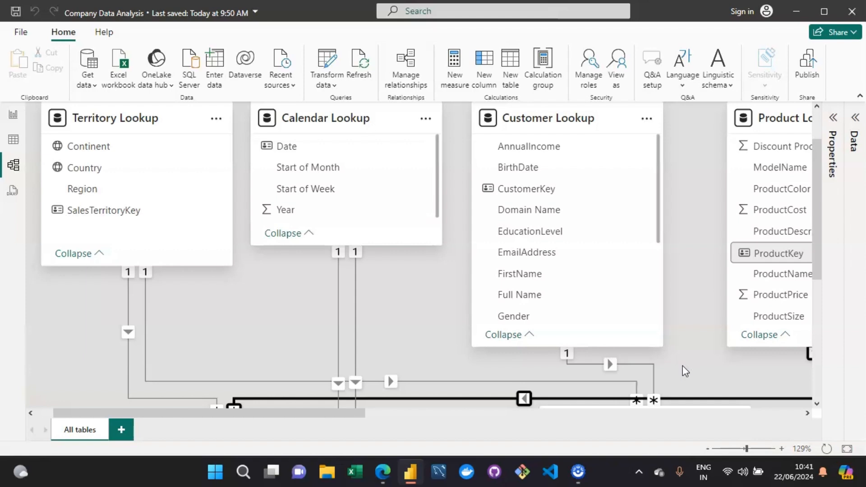
left_click(706, 238)
left_click(701, 354)
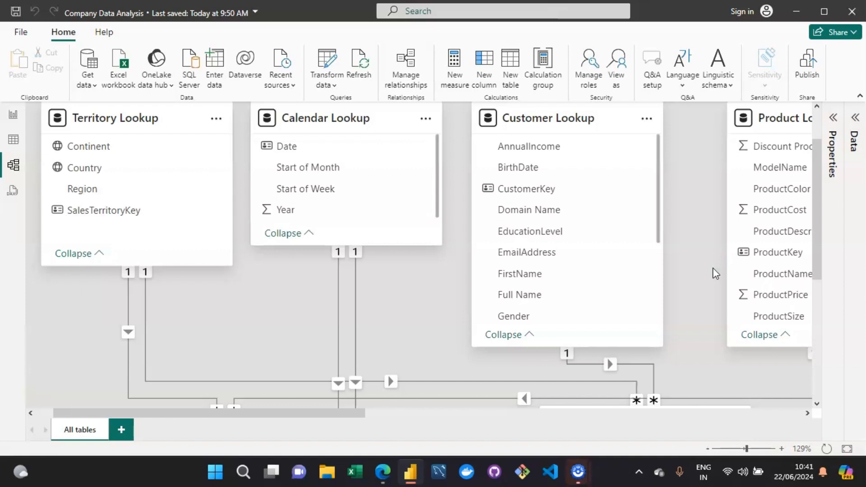
left_click(705, 235)
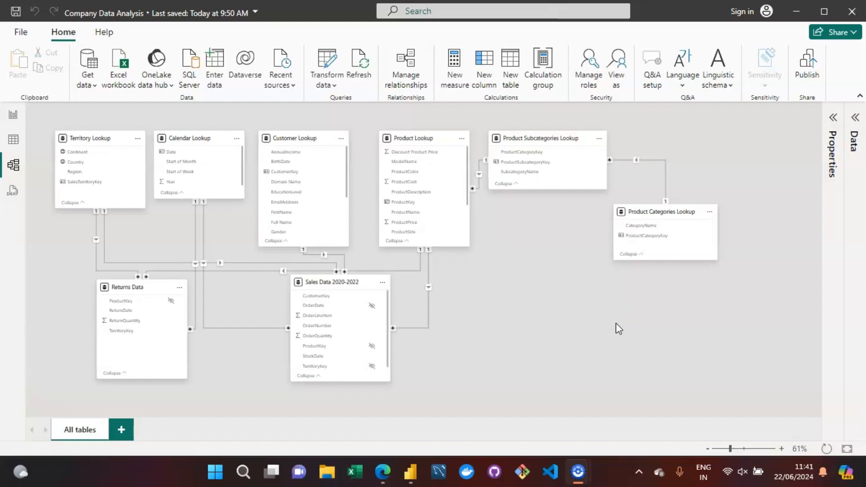
left_click(636, 336)
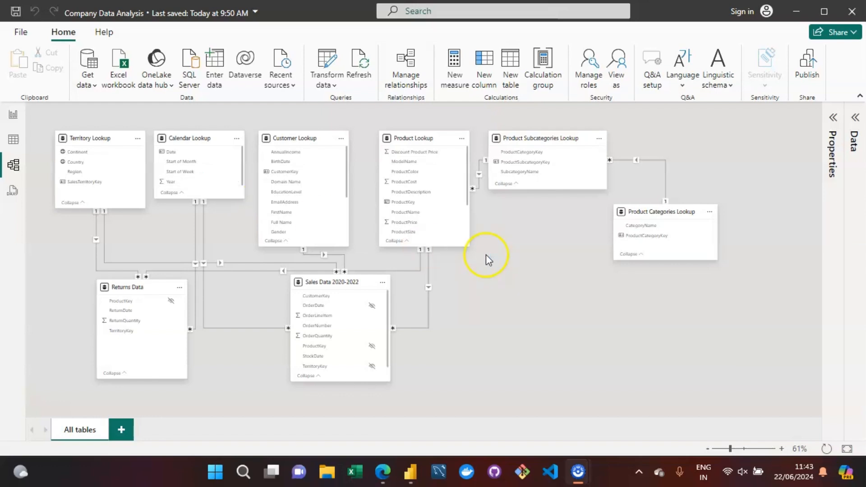
Expand the Data pane and Territory Lookup in Model view, and examine its Continent and Country fields.
left_click(855, 120)
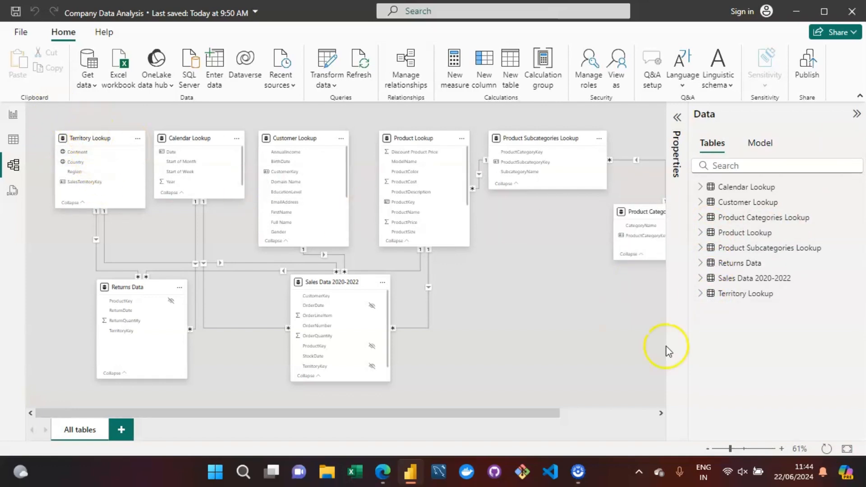
left_click(708, 293)
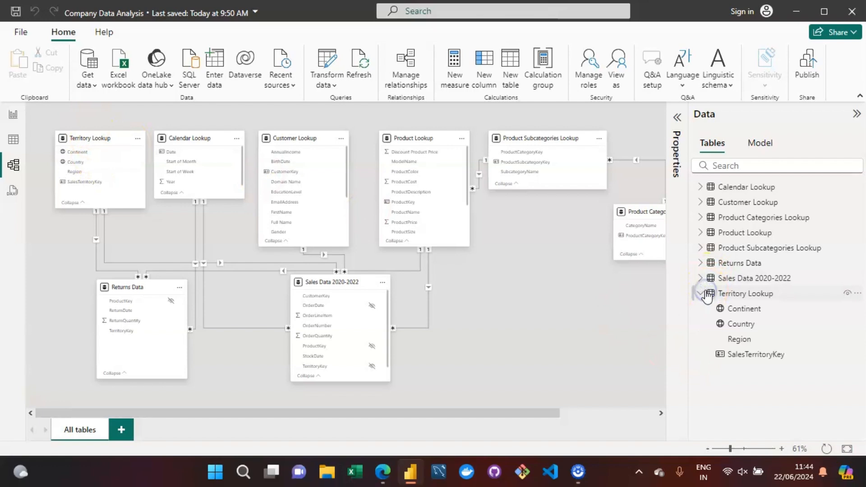
left_click(742, 312)
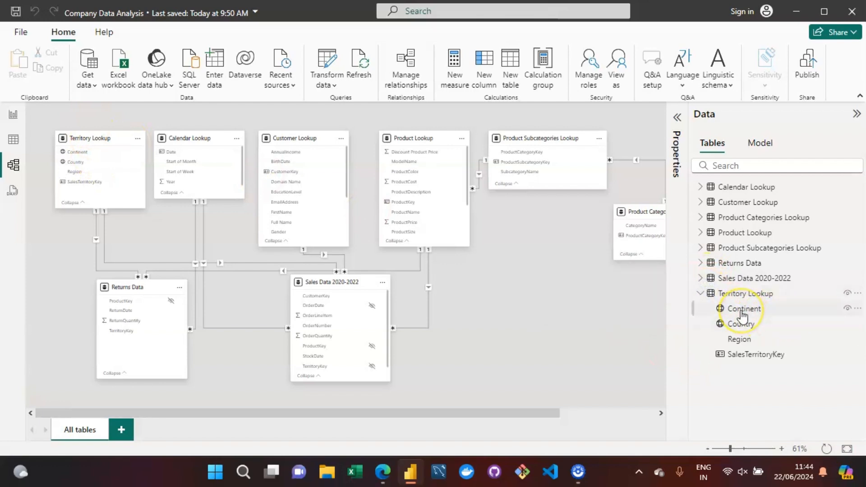
left_click(742, 326)
left_click(724, 315)
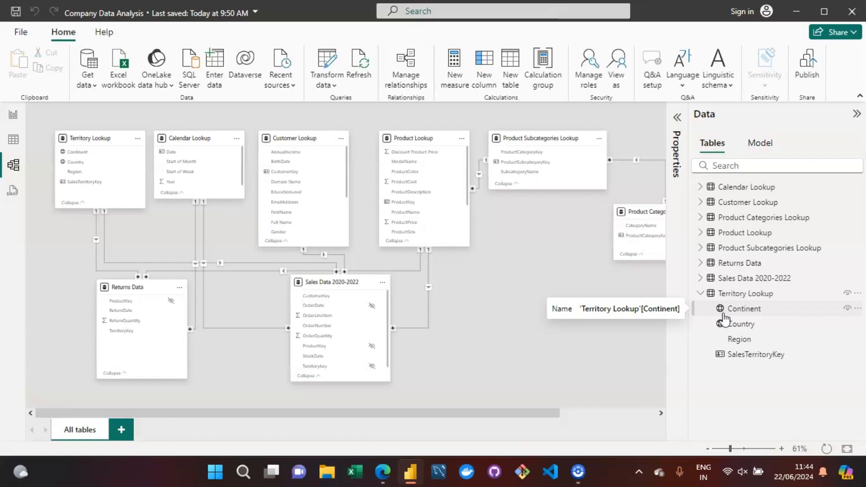
left_click(725, 324)
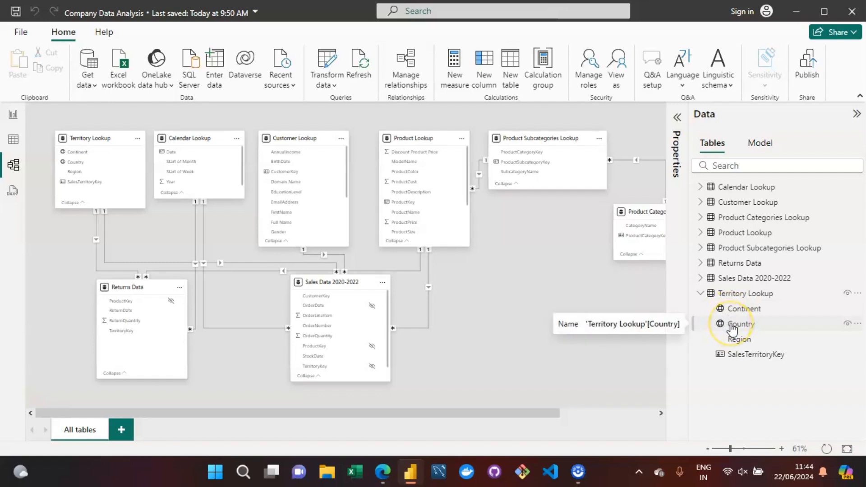
Create a hierarchy from Territory Lookup's Continent column and expand it to show its level.
left_click(754, 311)
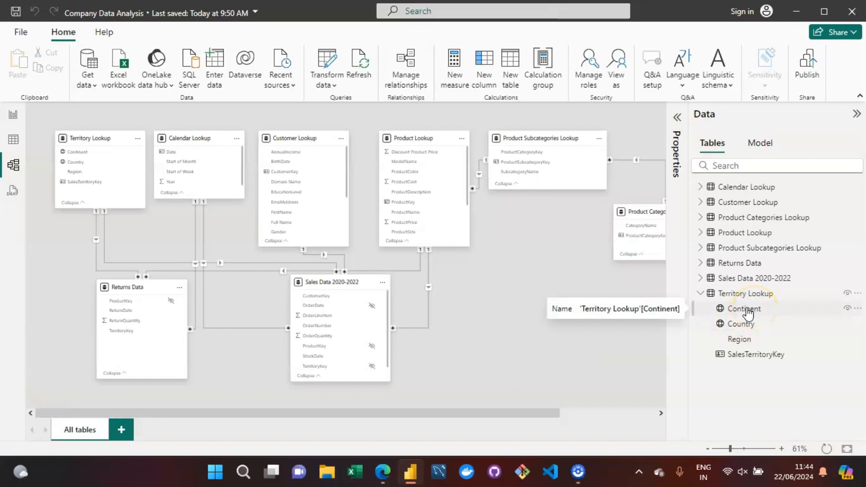
left_click(753, 310)
right_click(754, 311)
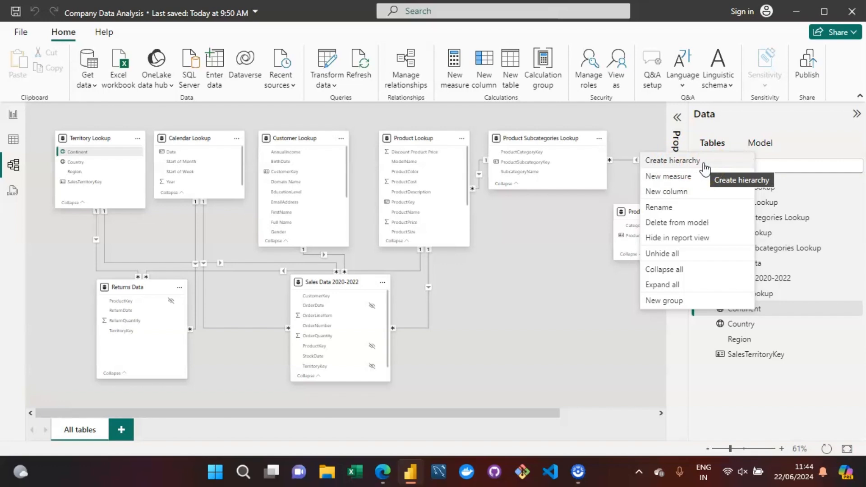
left_click(672, 161)
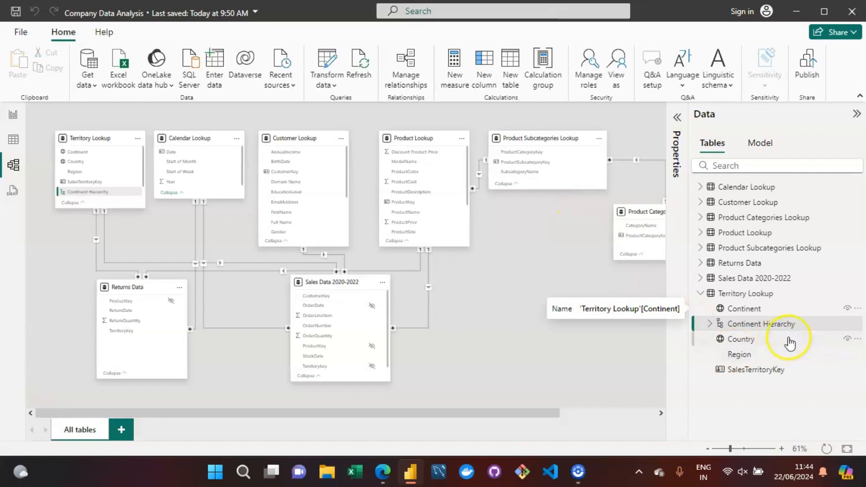
left_click(759, 326)
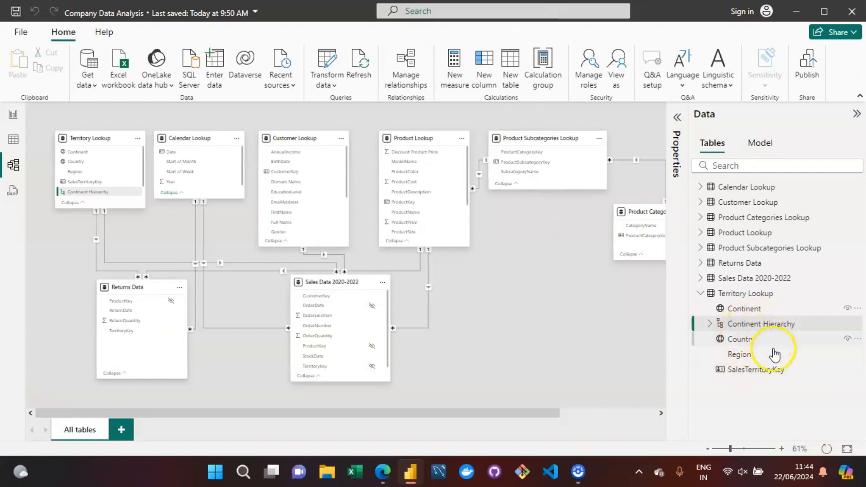
left_click(716, 324)
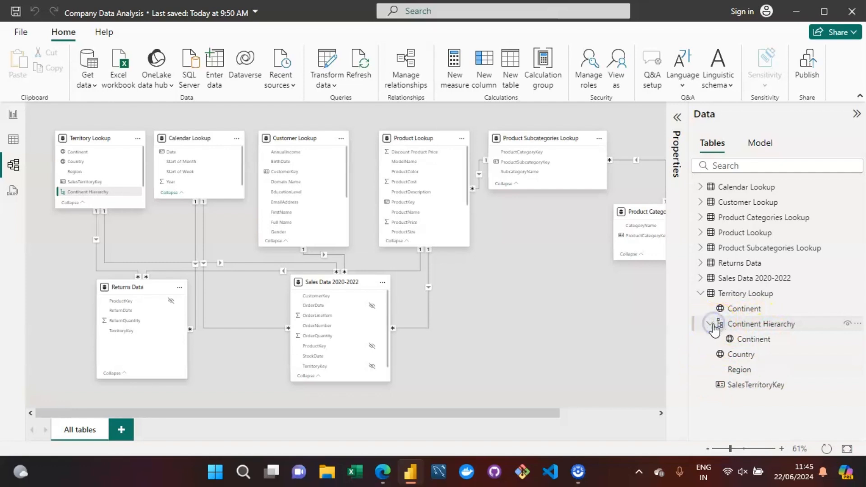
Rename the Continent-based hierarchy in Territory Lookup to Territory Hierarchy.
left_click(857, 324)
left_click(778, 362)
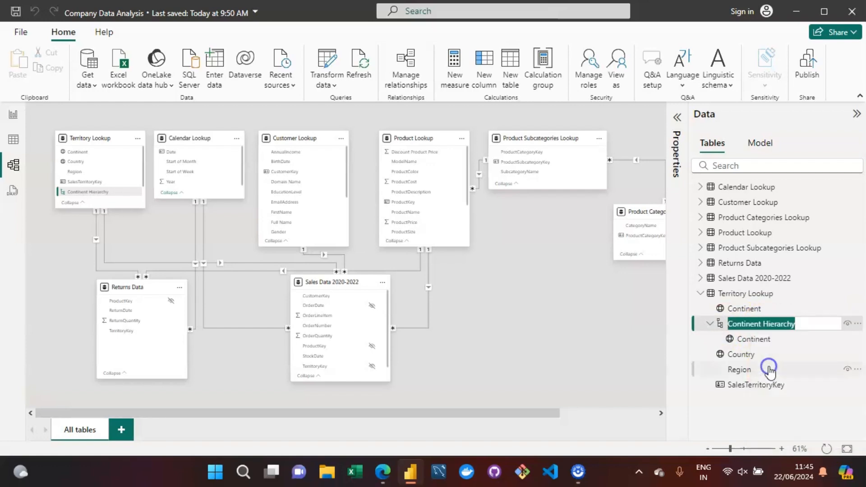
key("Home")
key("Right")
key("Right")
key("Right")
key("Right")
key("Right")
key("Right")
key("Right")
key("Right")
key("Right")
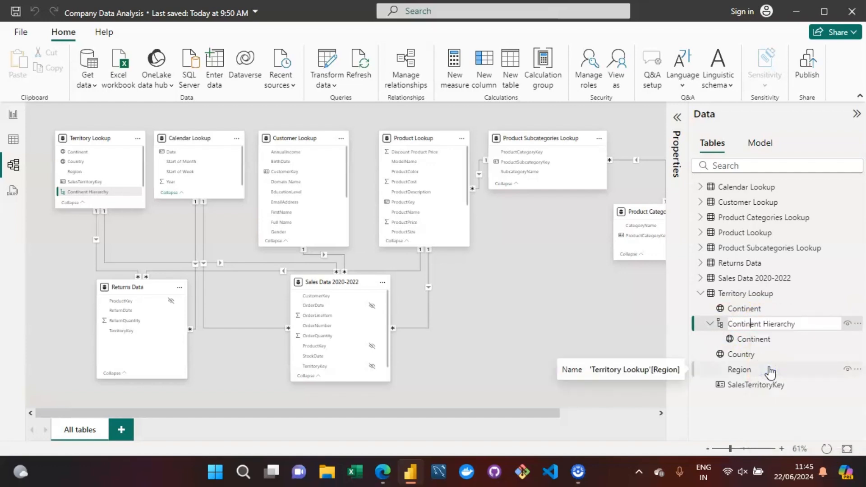
key("BackSpace")
key("BackSpace")
key("BackSpace")
key("BackSpace")
key("BackSpace")
key("BackSpace")
key("BackSpace")
key("BackSpace")
key("BackSpace")
type("Territory")
key("Return")
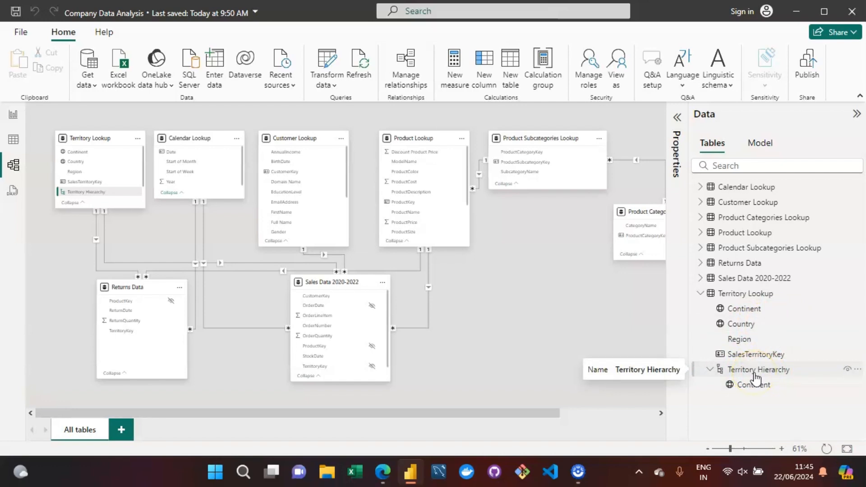
Add Territory Lookup's Country column to the Territory Hierarchy.
right_click(736, 325)
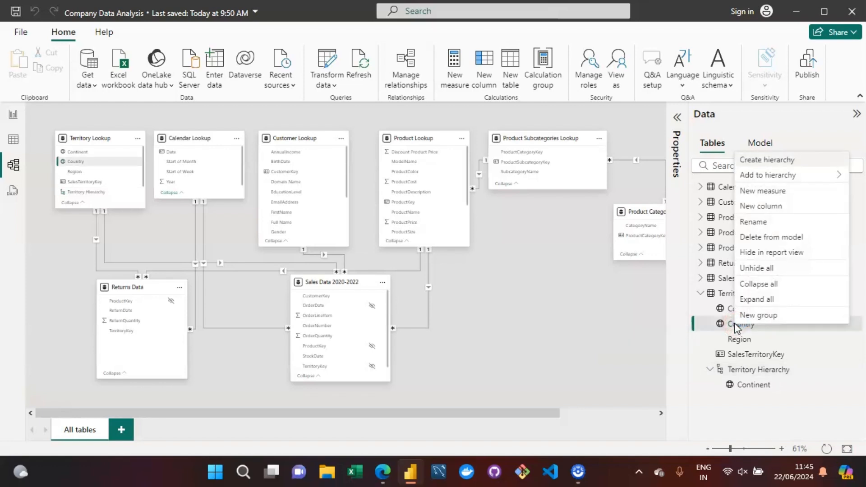
left_click(803, 176)
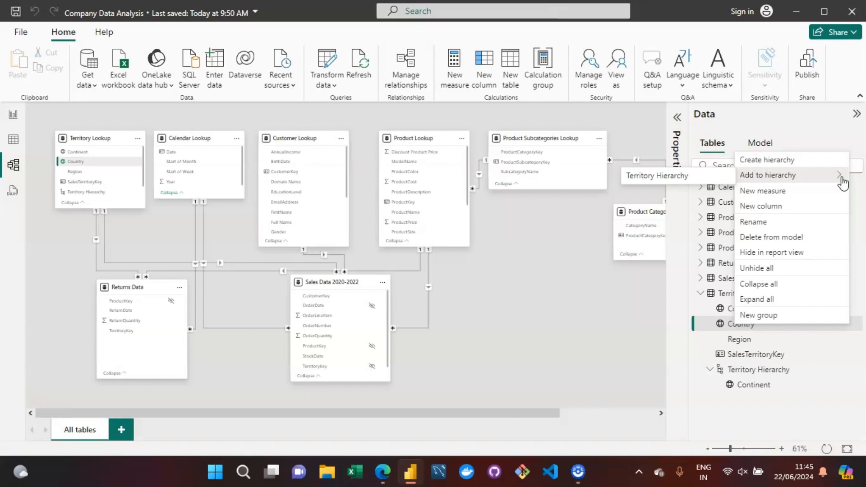
left_click(657, 177)
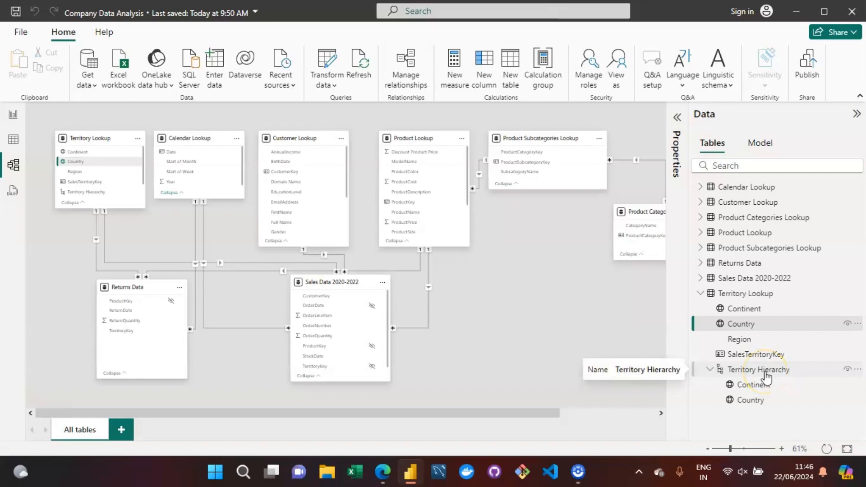
Add Territory Lookup's Region column to the Territory Hierarchy as the level below Country.
left_click(739, 340)
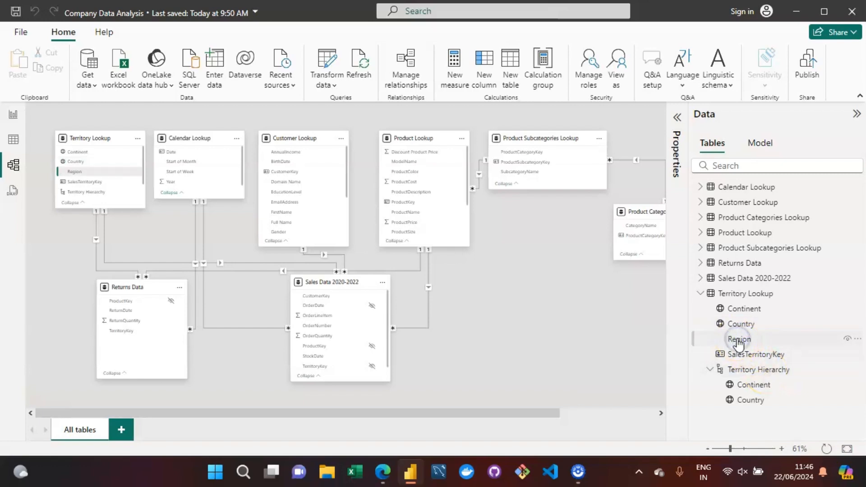
right_click(738, 341)
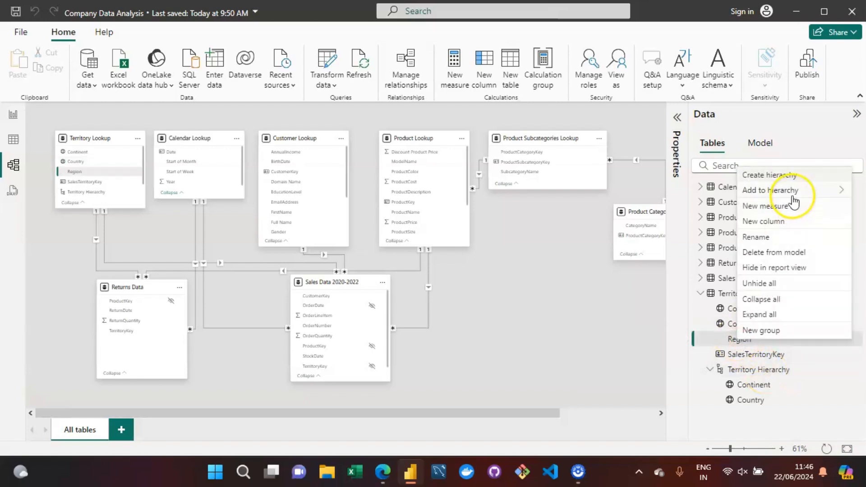
mouse_move(790, 190)
left_click(699, 192)
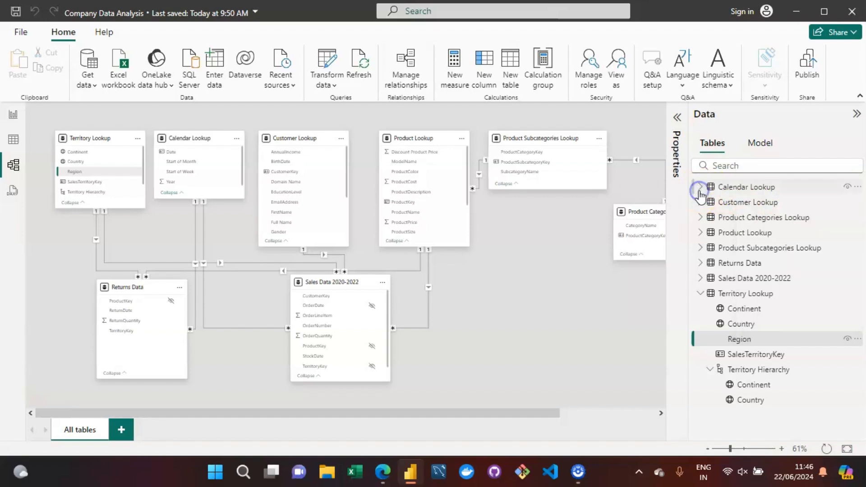
left_click(605, 227)
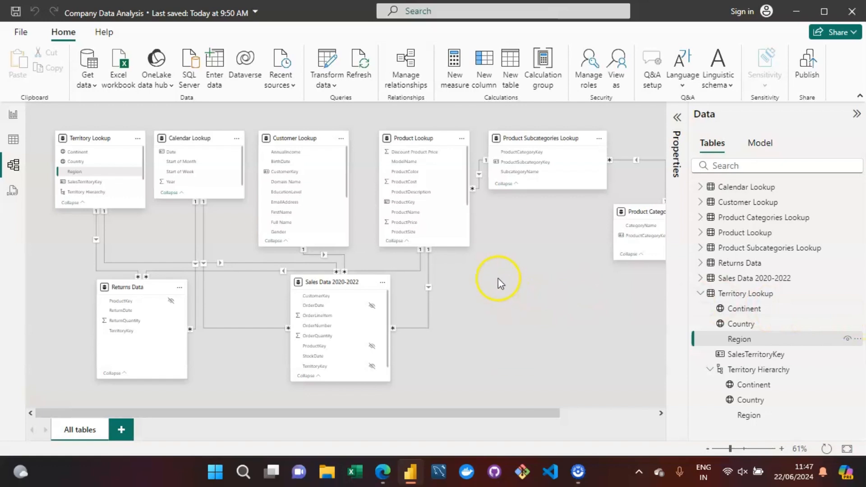
In Report view, add Territory Hierarchy to the rows of the matrix showing return and order quantities.
left_click(13, 115)
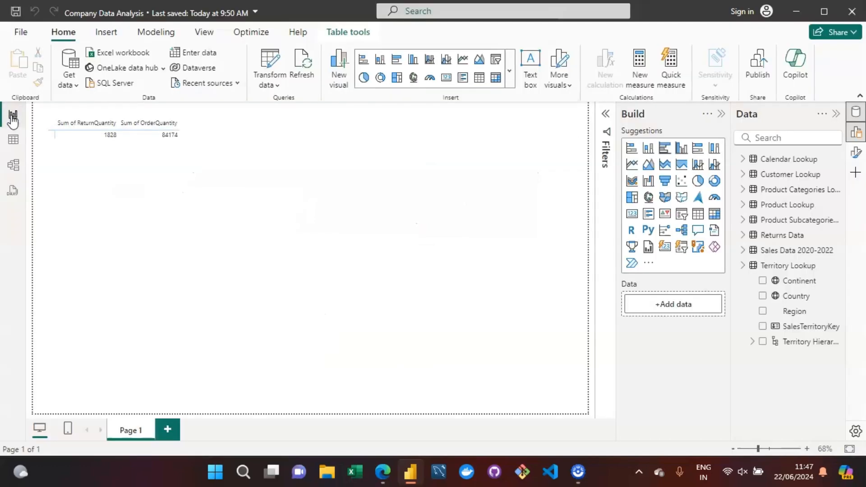
left_click(137, 121)
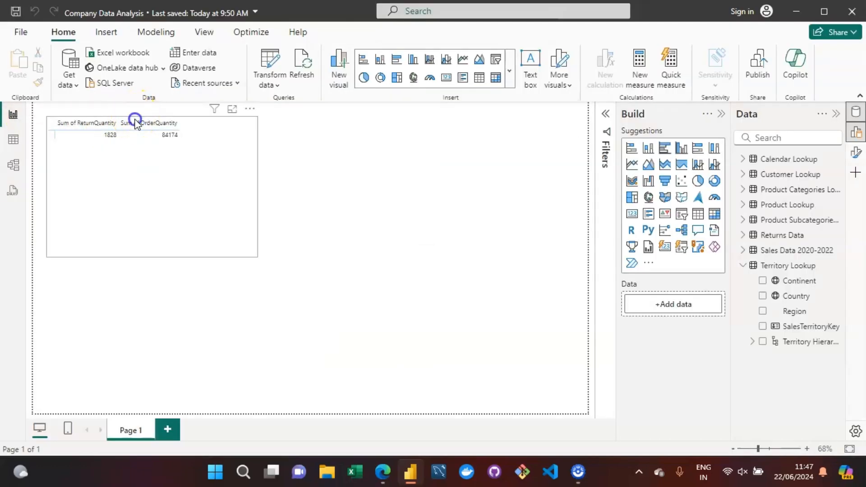
left_click(237, 184)
left_click(270, 131)
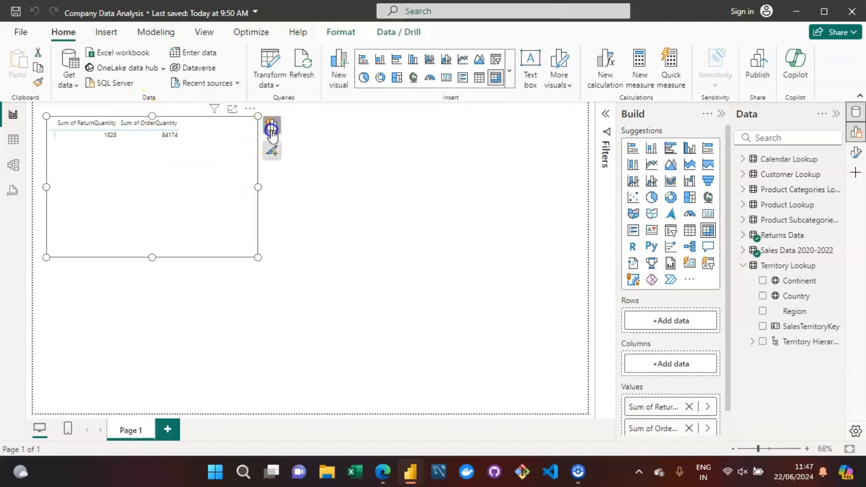
left_click(353, 224)
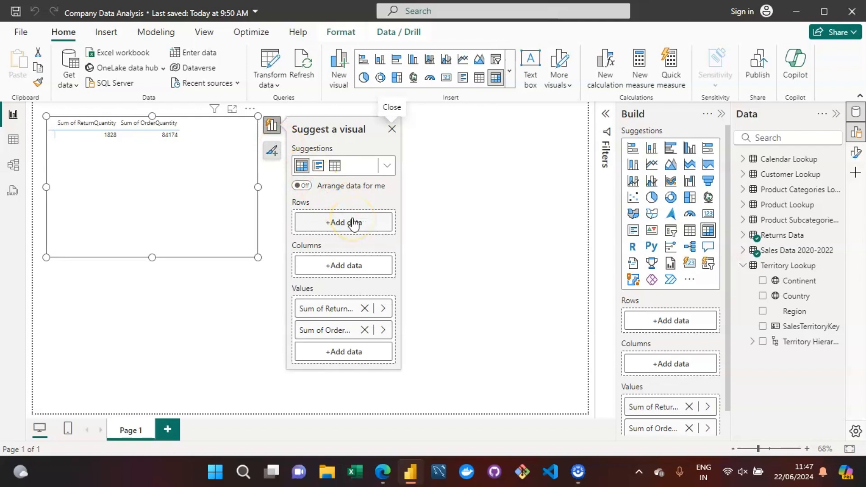
left_click(353, 223)
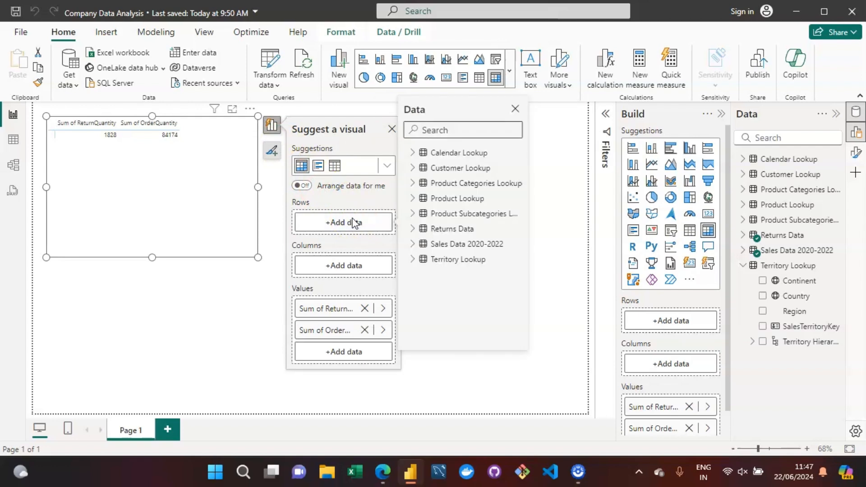
left_click(412, 260)
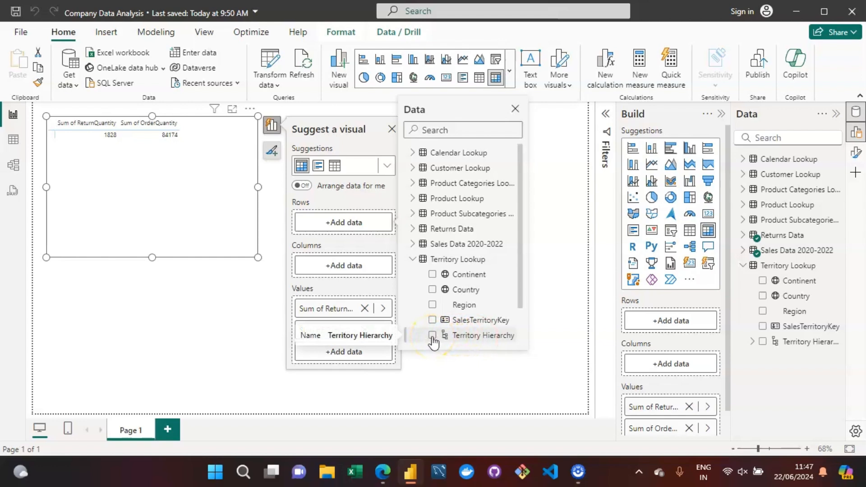
left_click(455, 338)
left_click(432, 336)
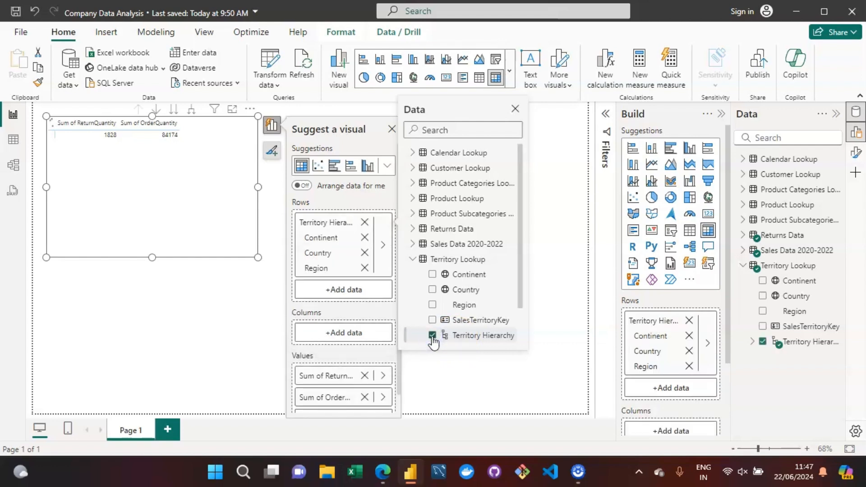
left_click(235, 218)
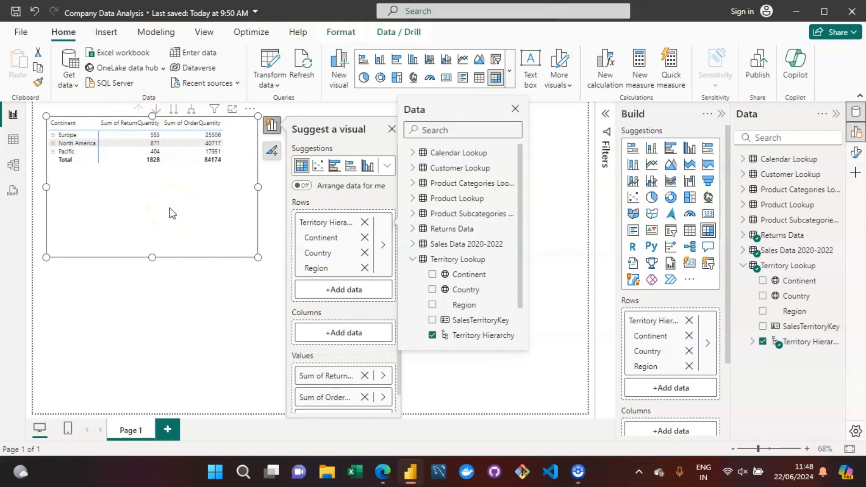
Step the matrix through the Country and Region hierarchy levels, and drill back up to Continent.
left_click(174, 110)
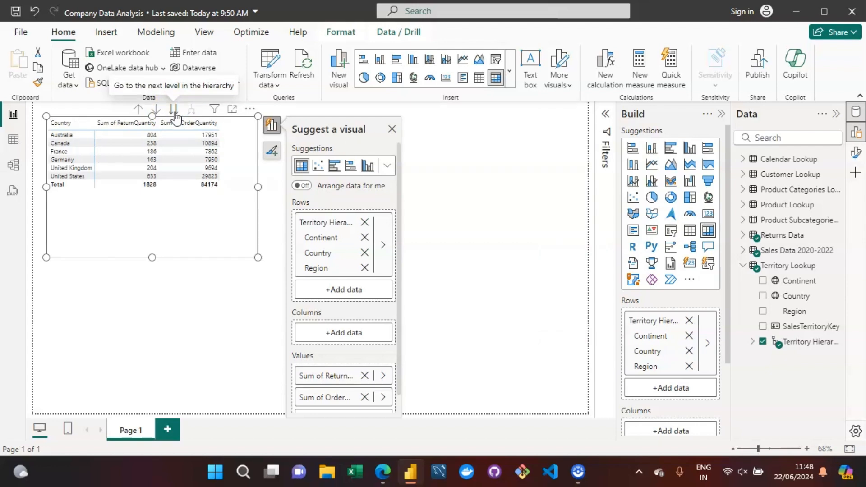
left_click(175, 114)
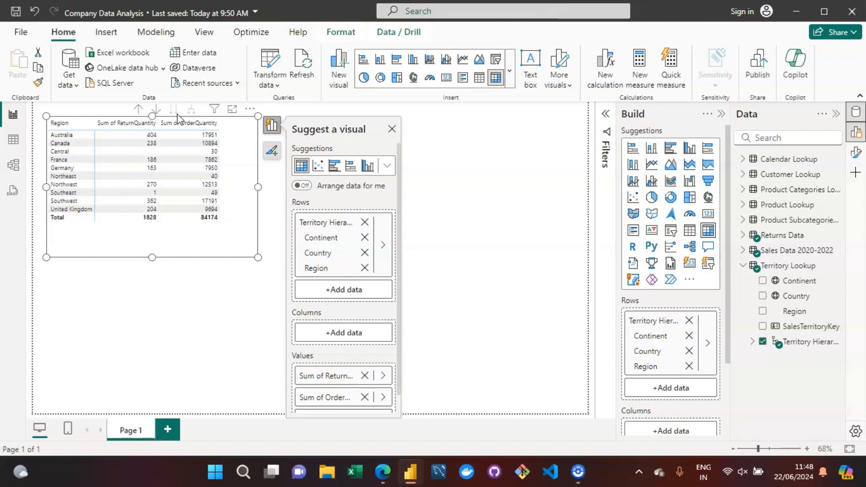
left_click(138, 110)
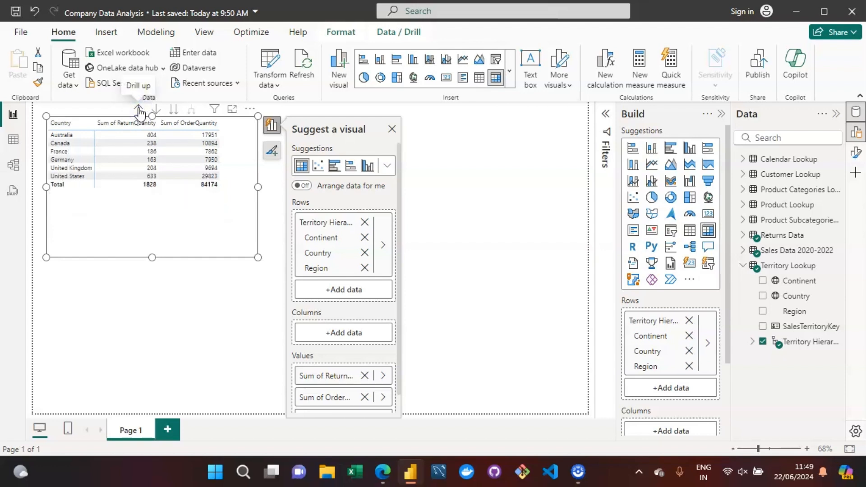
left_click(139, 110)
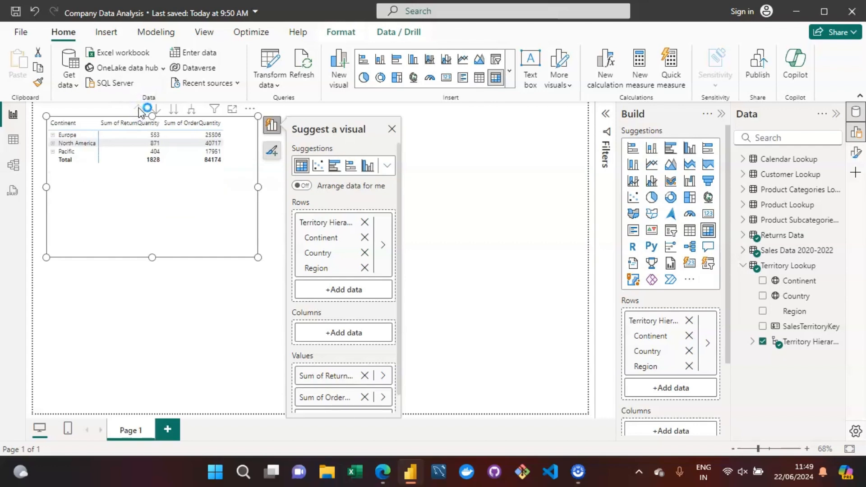
Expand all matrix rows through Country and Region, return to the Continent level, and expand only Europe.
left_click(190, 116)
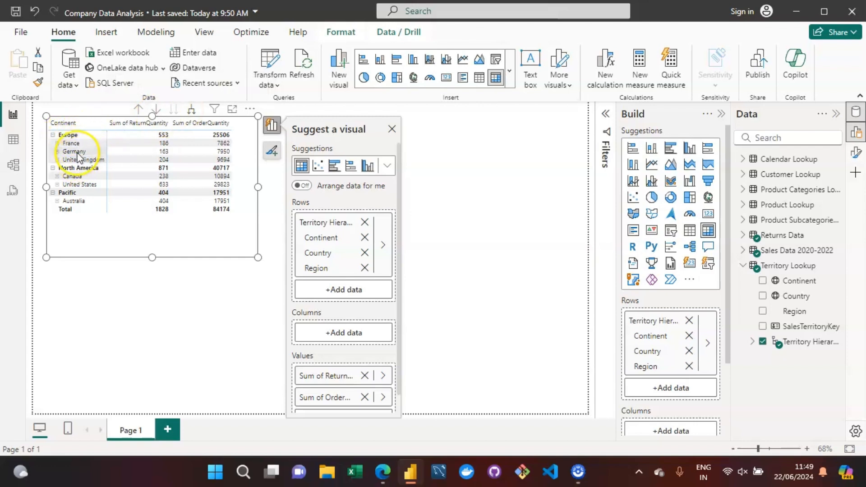
left_click(79, 136)
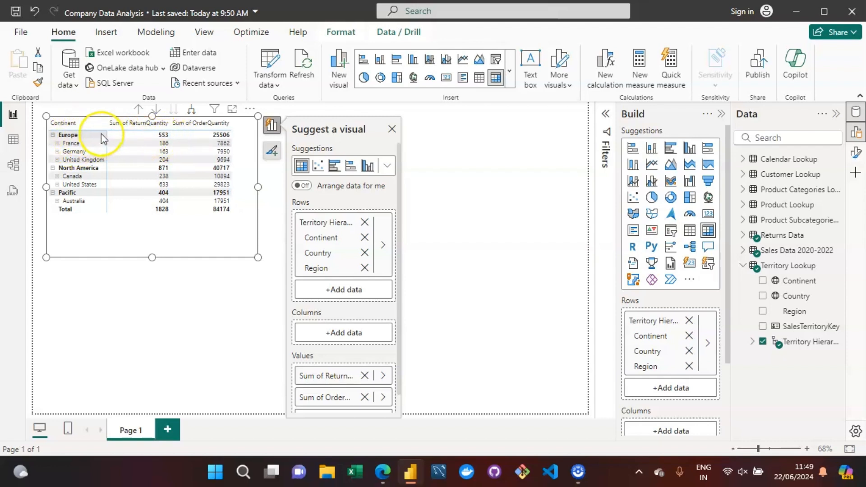
left_click(110, 142)
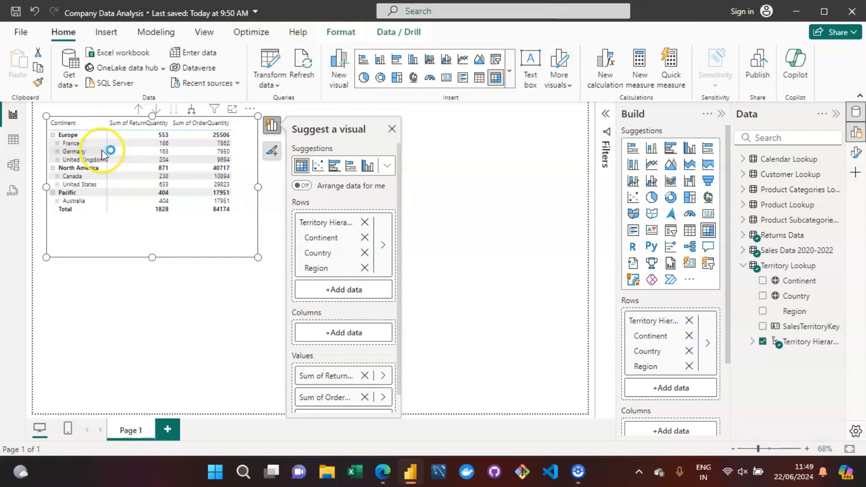
left_click(192, 110)
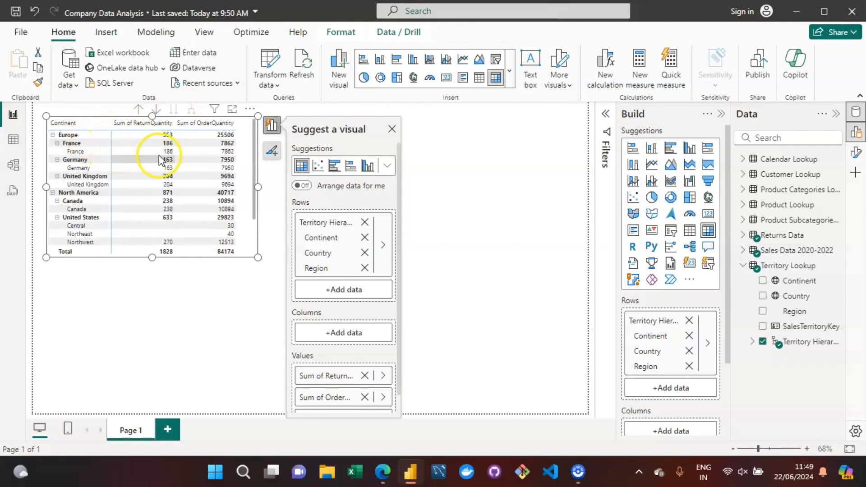
left_click(139, 110)
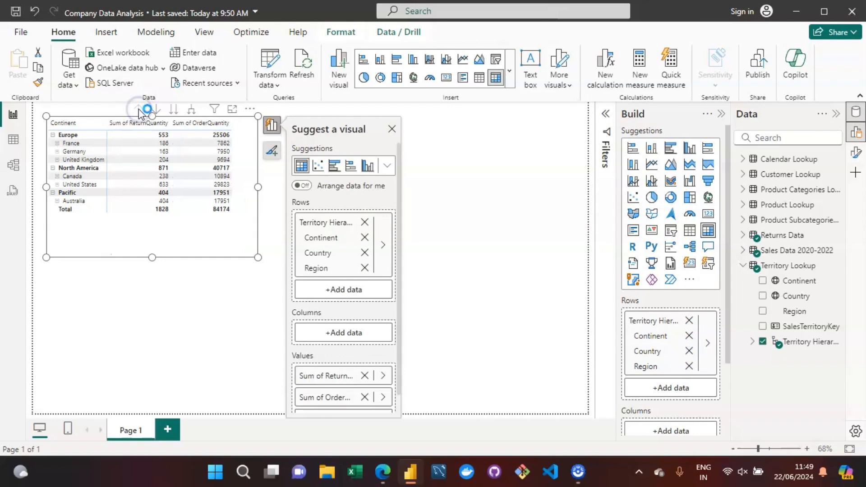
left_click(139, 110)
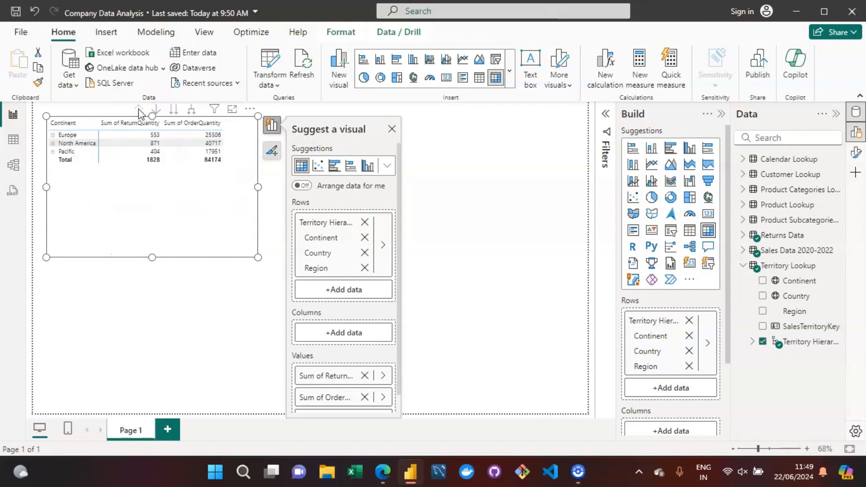
left_click(53, 135)
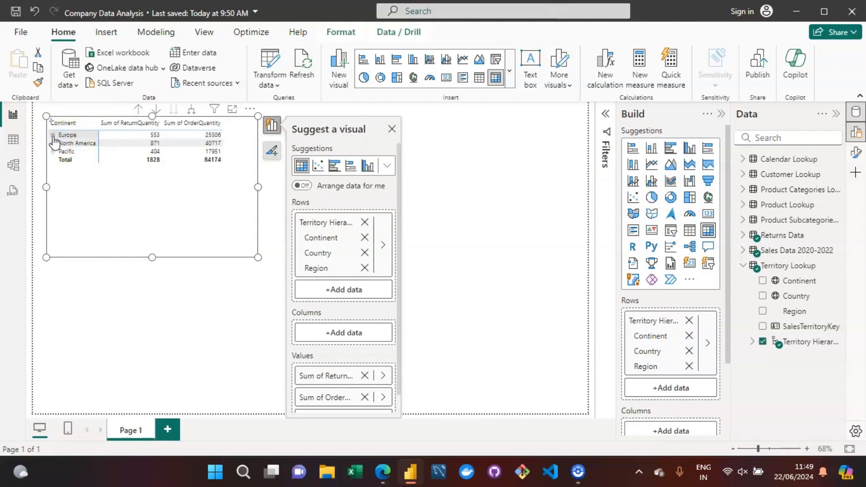
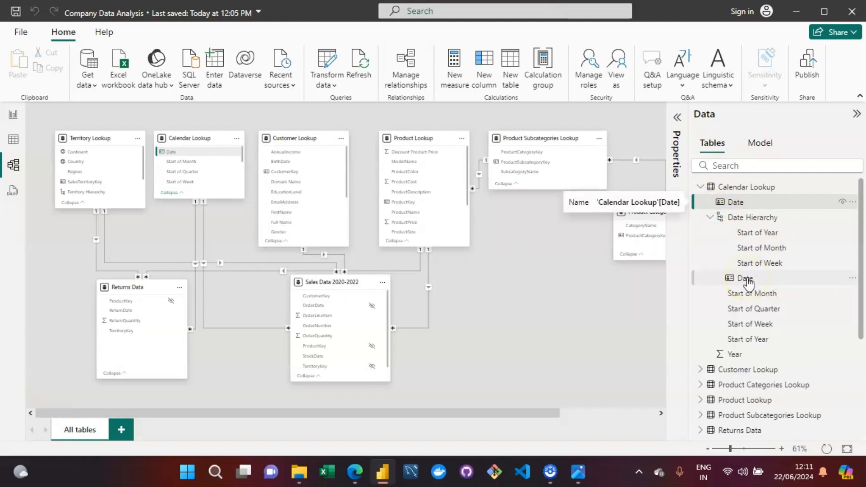
Check the Calendar Lookup table's Date Hierarchy levels against the objectives in the Assignment-3-Hierarchies.png image.
left_click(707, 217)
left_click(707, 218)
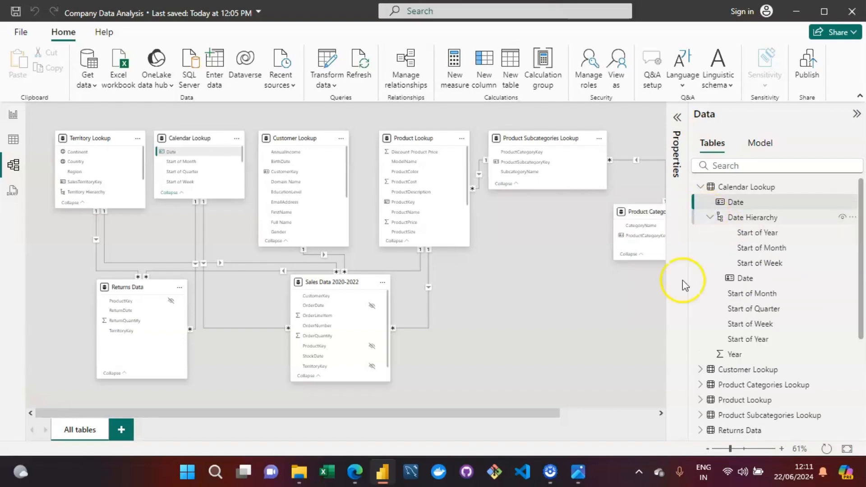
left_click(580, 460)
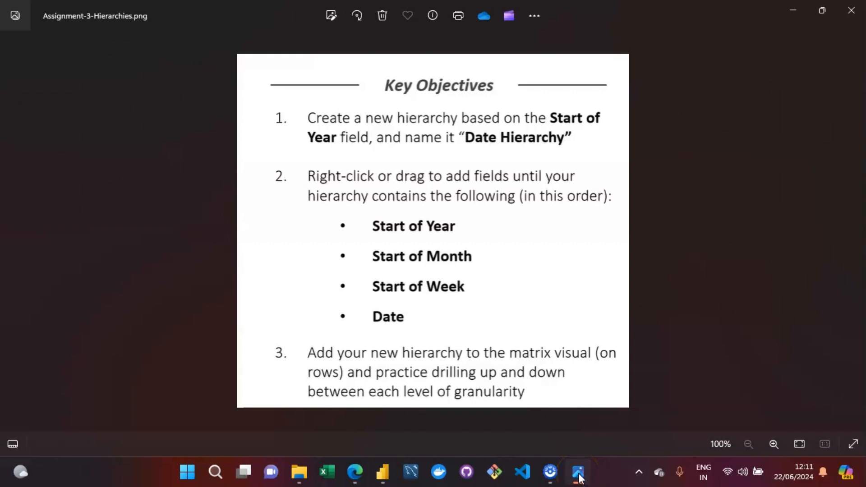
left_click(579, 474)
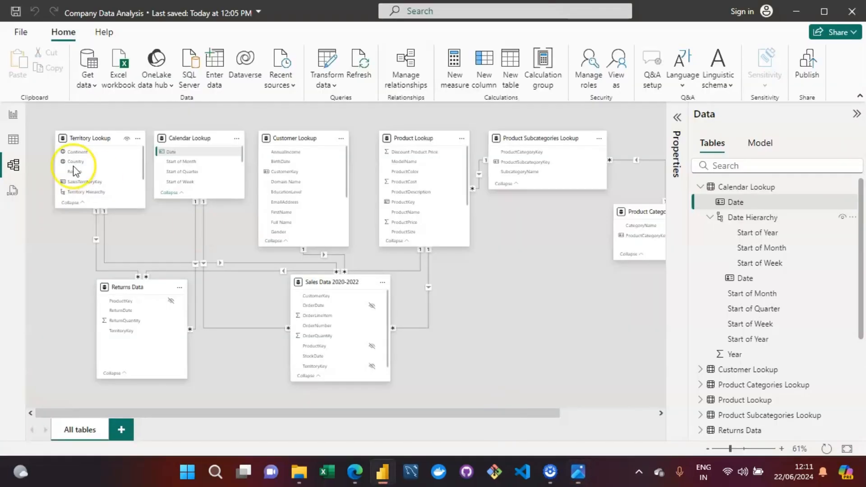
In Report view, replace Territory Hierarchy in the matrix rows with Date Hierarchy from Calendar Lookup.
left_click(13, 115)
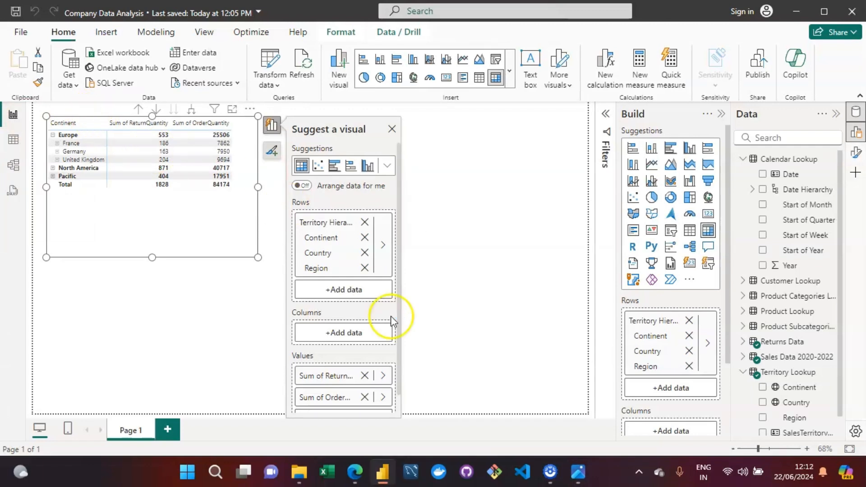
left_click(367, 221)
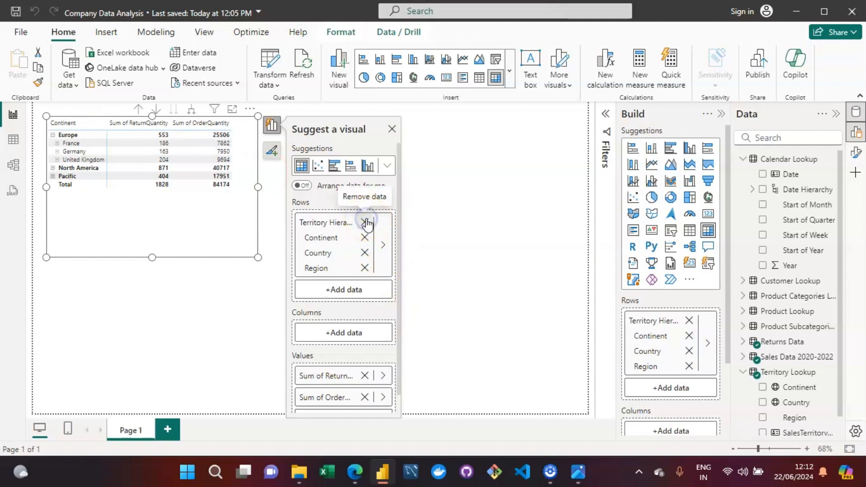
left_click(347, 222)
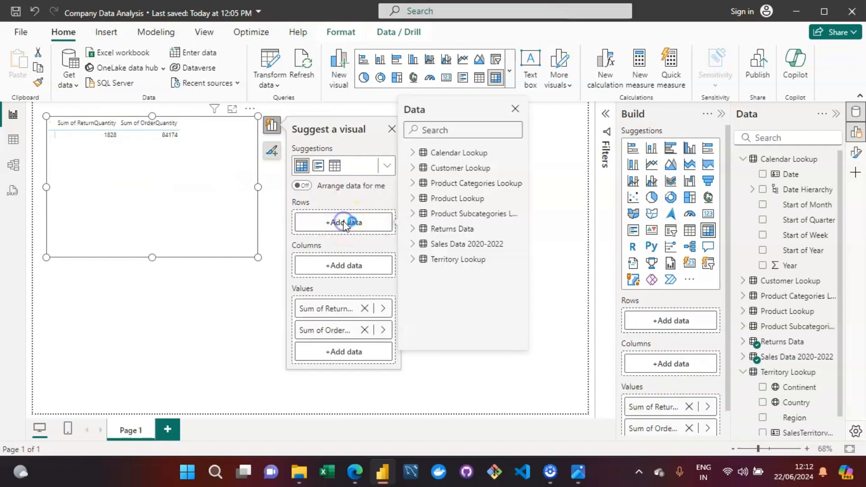
left_click(411, 267)
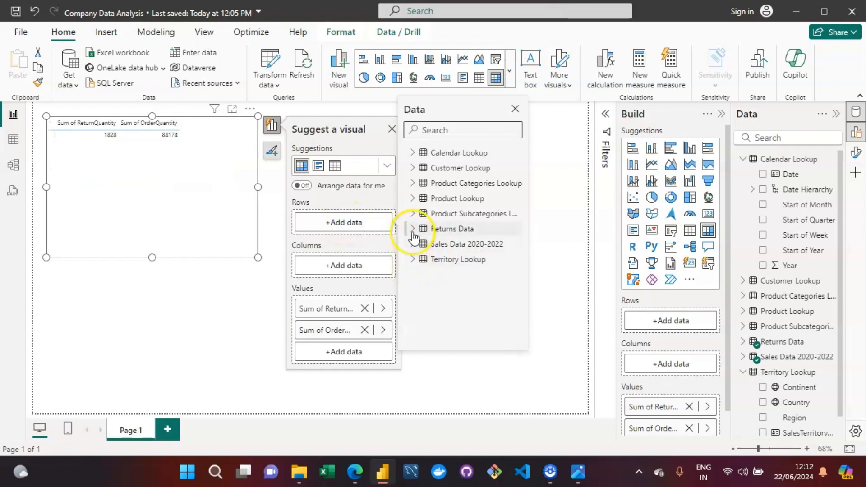
left_click(413, 153)
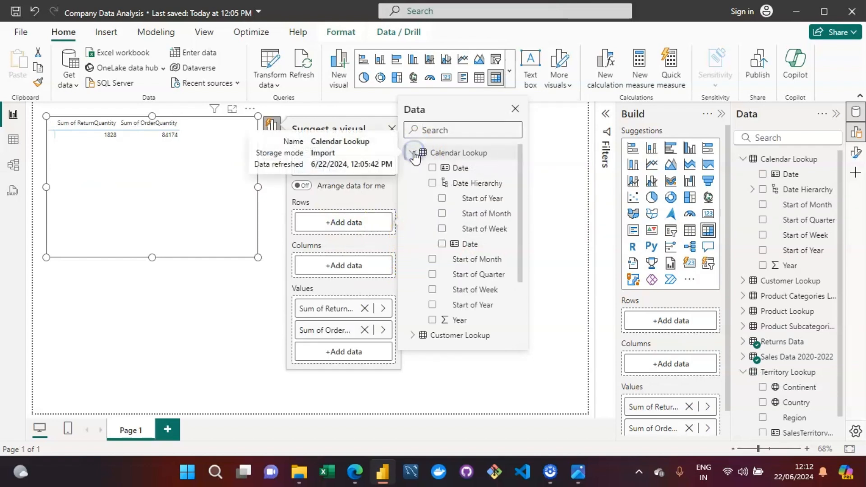
left_click_drag(477, 183, 458, 166)
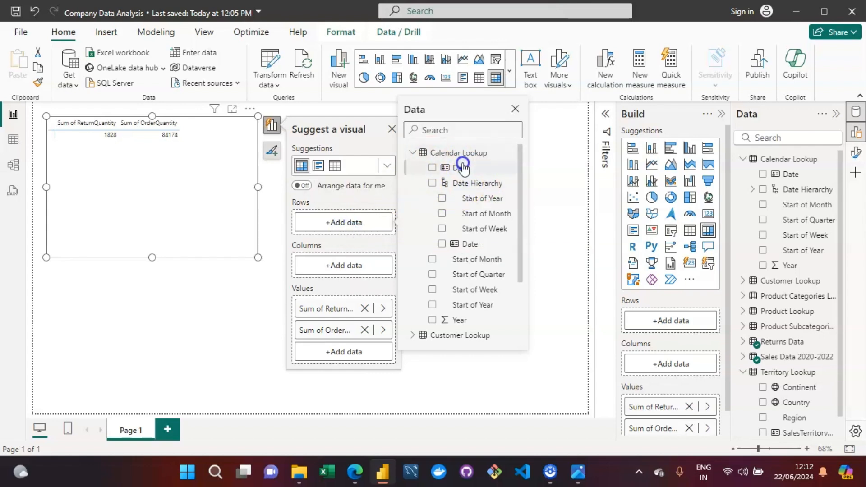
left_click(432, 184)
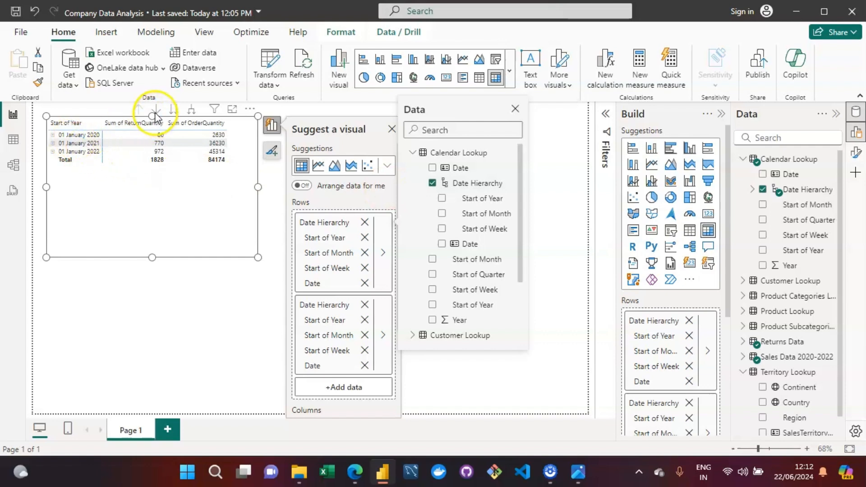
left_click(156, 110)
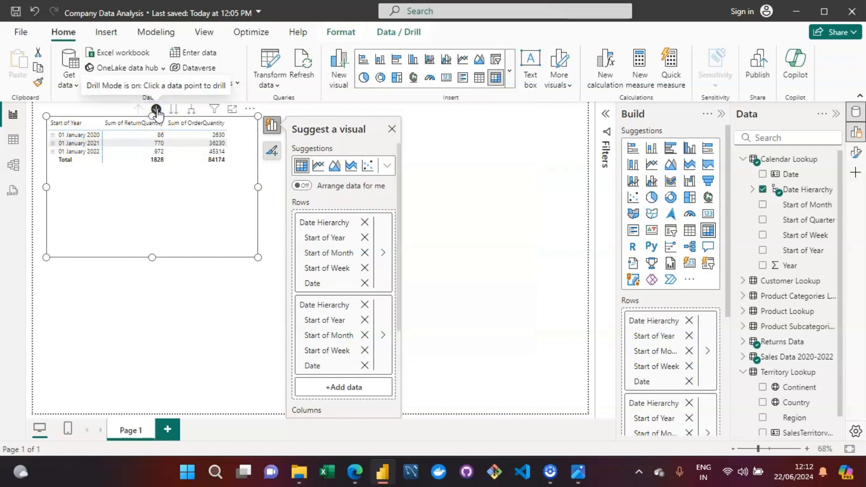
left_click(156, 111)
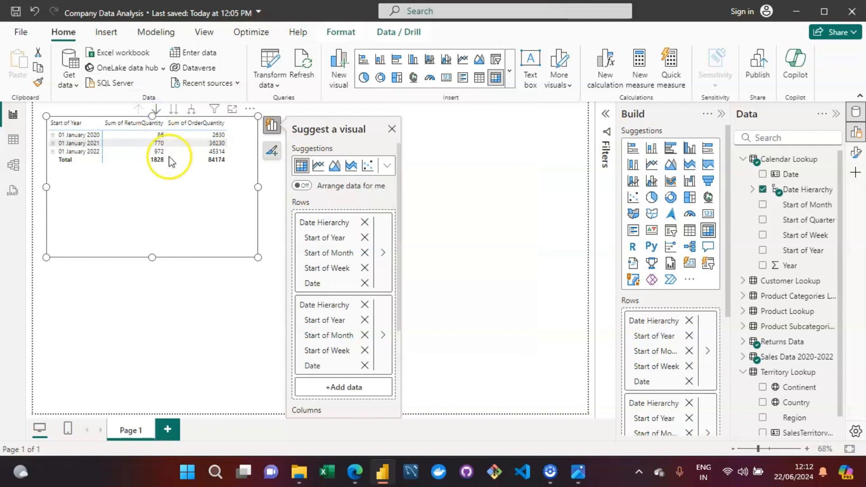
left_click(156, 111)
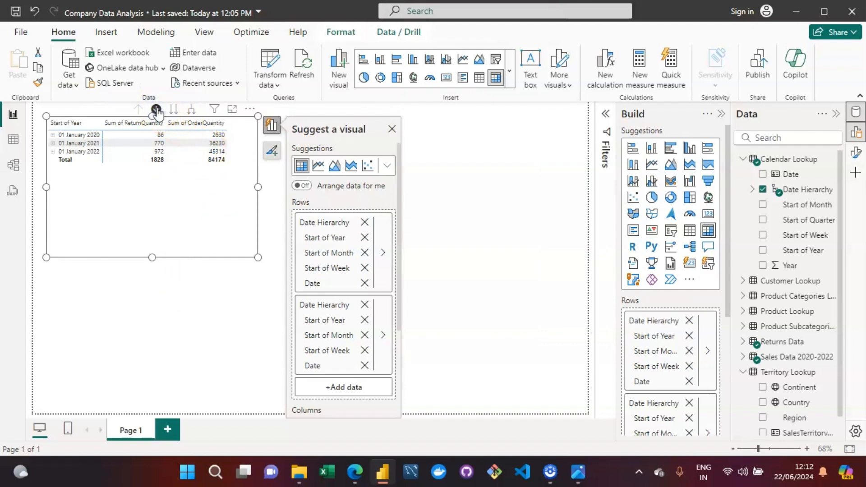
left_click(206, 135)
left_click(156, 109)
left_click(229, 149)
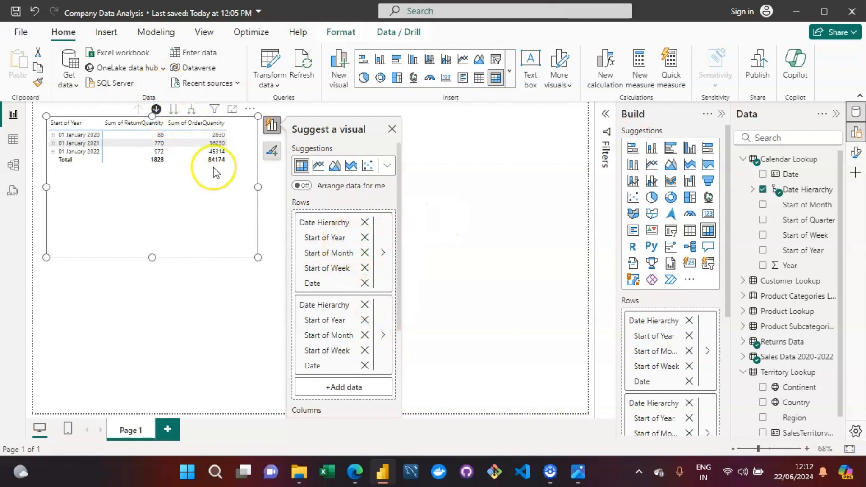
left_click(156, 109)
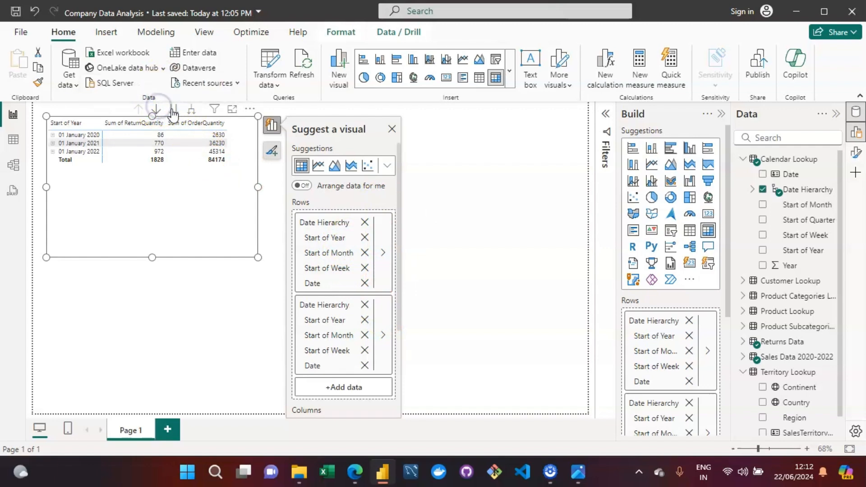
Step the matrix through the Start of Month, Start of Week and Date levels, and drill back up to Start of Year.
left_click(174, 110)
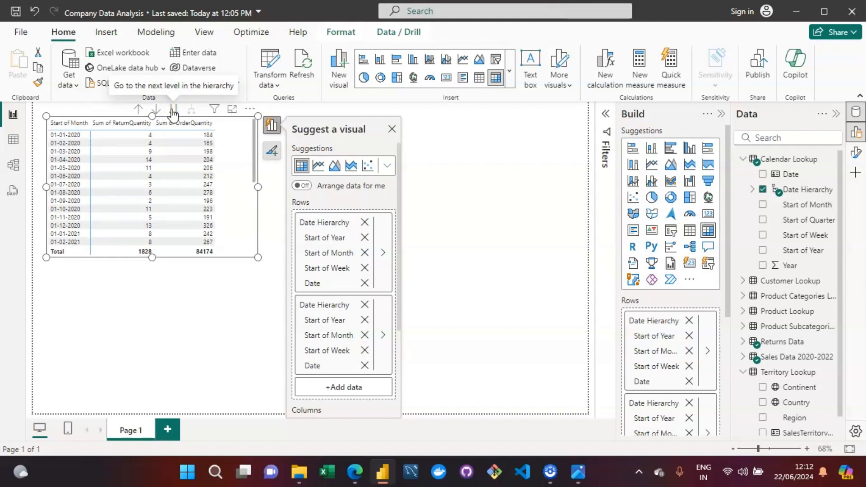
left_click(173, 111)
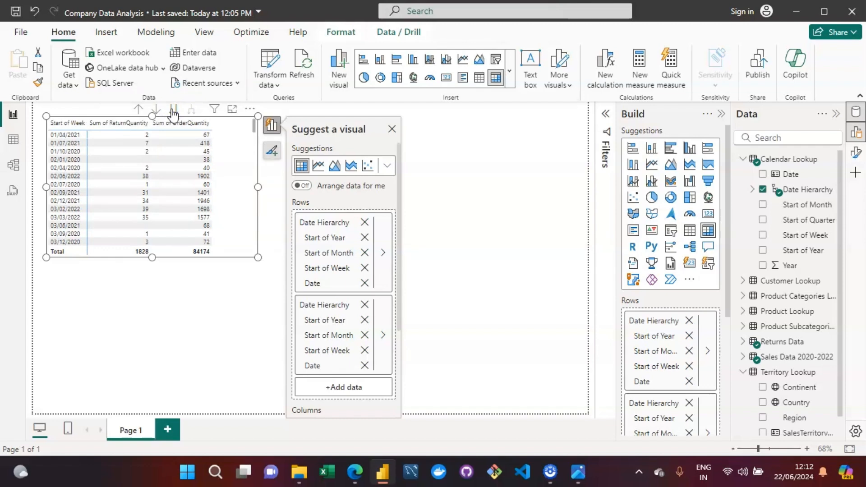
left_click(174, 111)
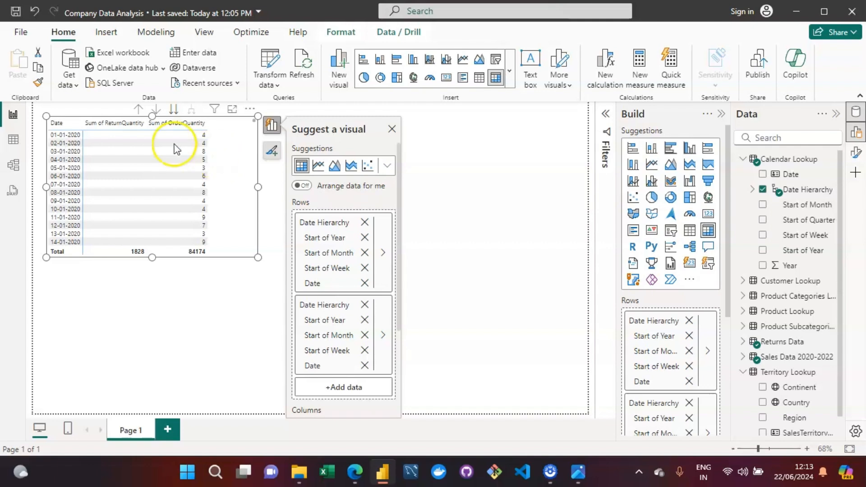
left_click(138, 110)
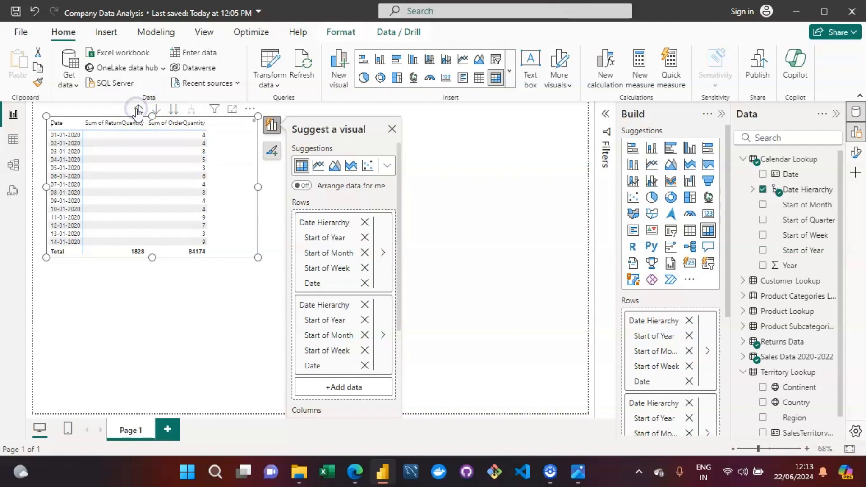
left_click(140, 110)
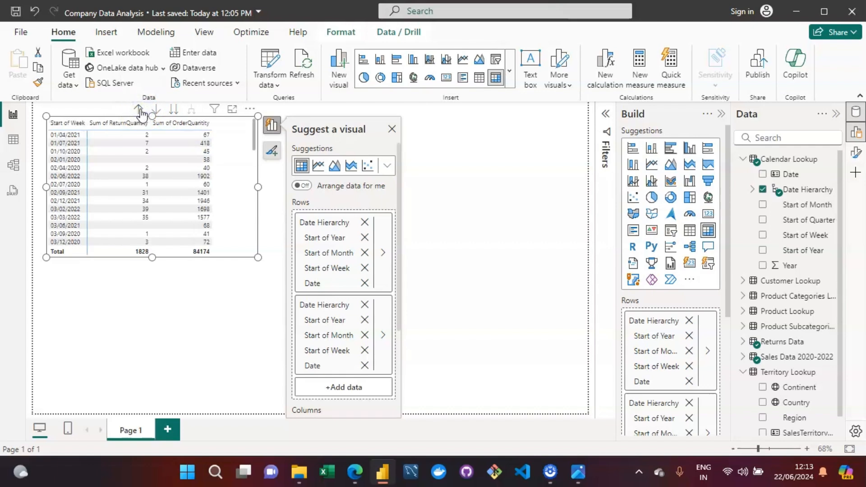
left_click(140, 110)
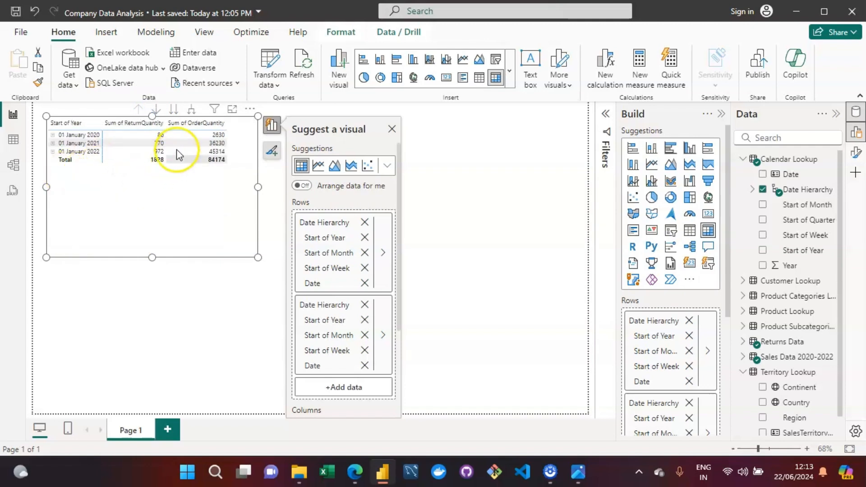
Expand all matrix years to Start of Month, return to the Start of Year level, and expand only the 01 January 2020 row.
left_click(191, 110)
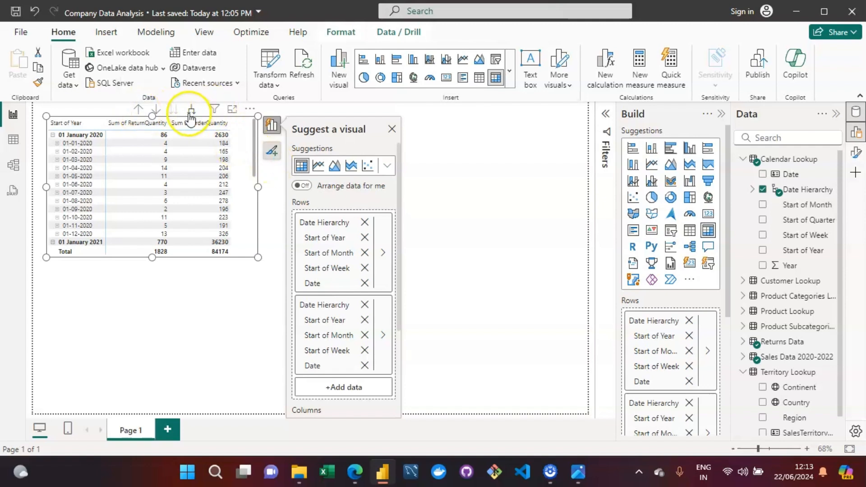
left_click(135, 110)
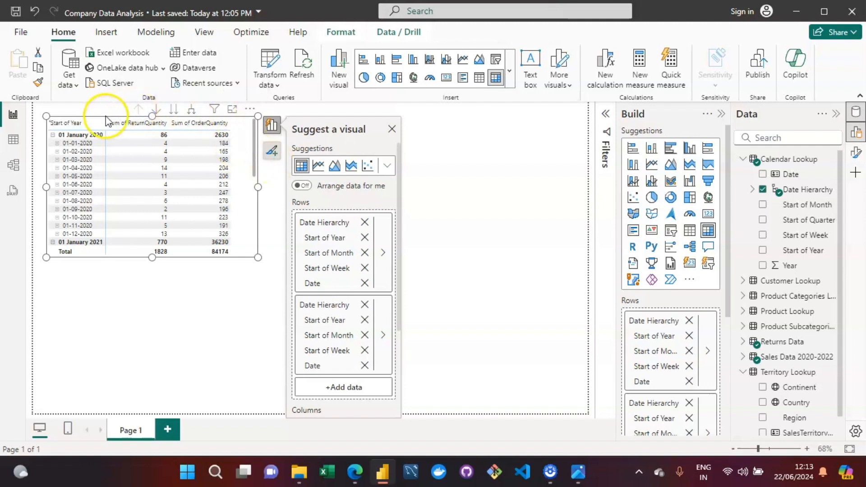
left_click(53, 135)
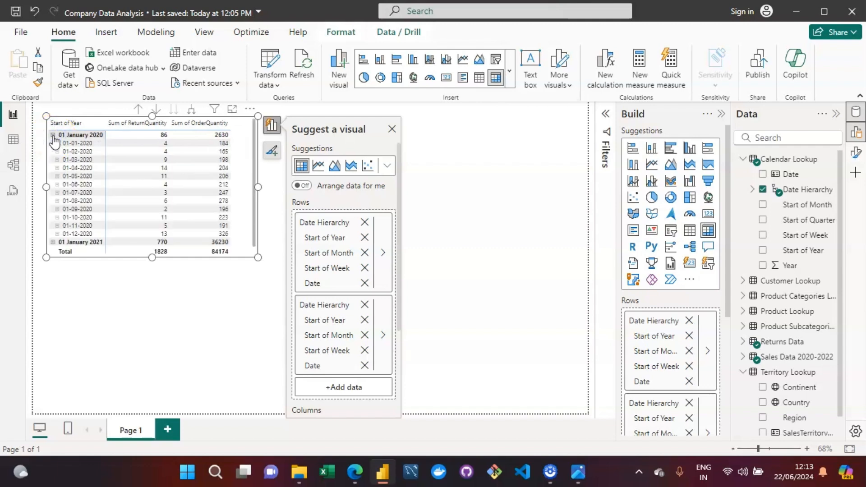